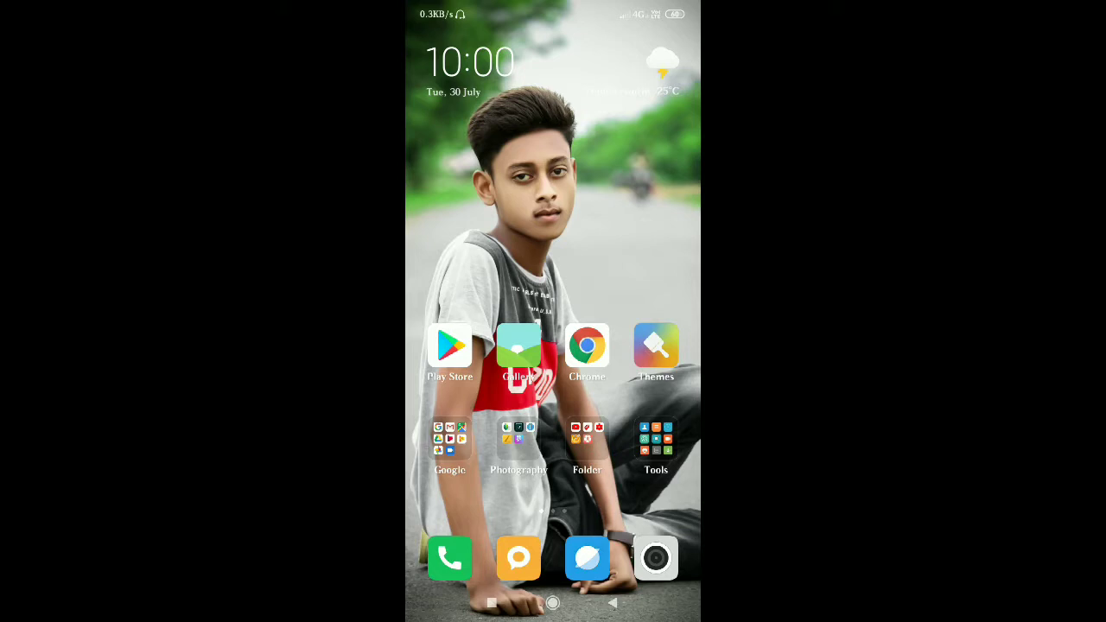
# Launch RavioliPaint2 from the Photography folder on the home screen.
pyautogui.click(518, 441)
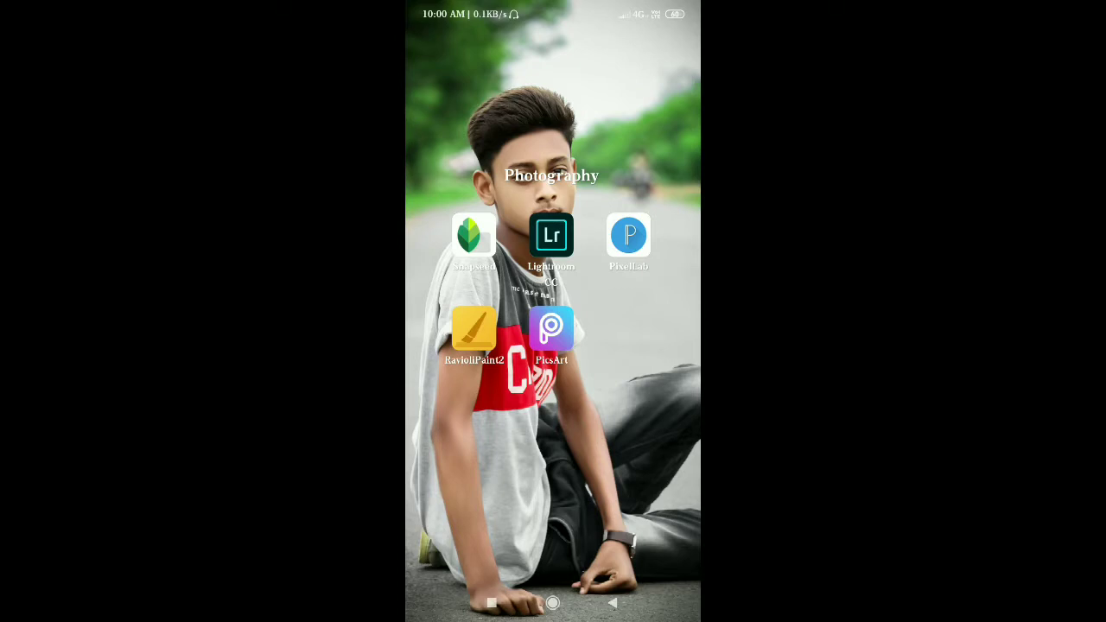
pyautogui.click(473, 329)
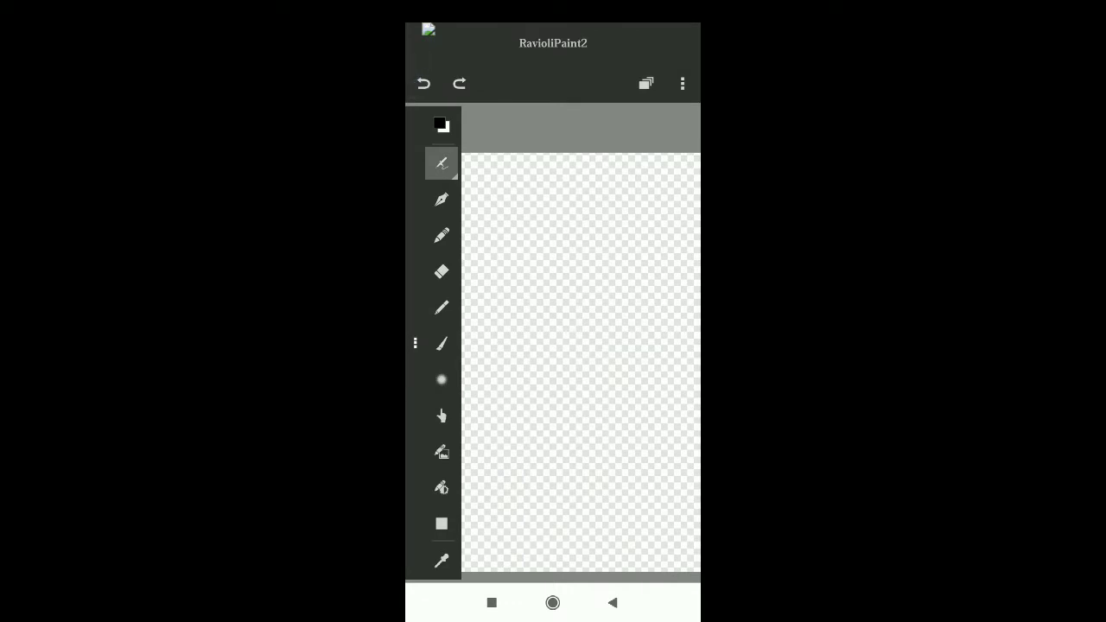
# Discard the current project and start a new one by importing a photo.
pyautogui.moveTo(586, 219); pyautogui.dragTo(606, 152)
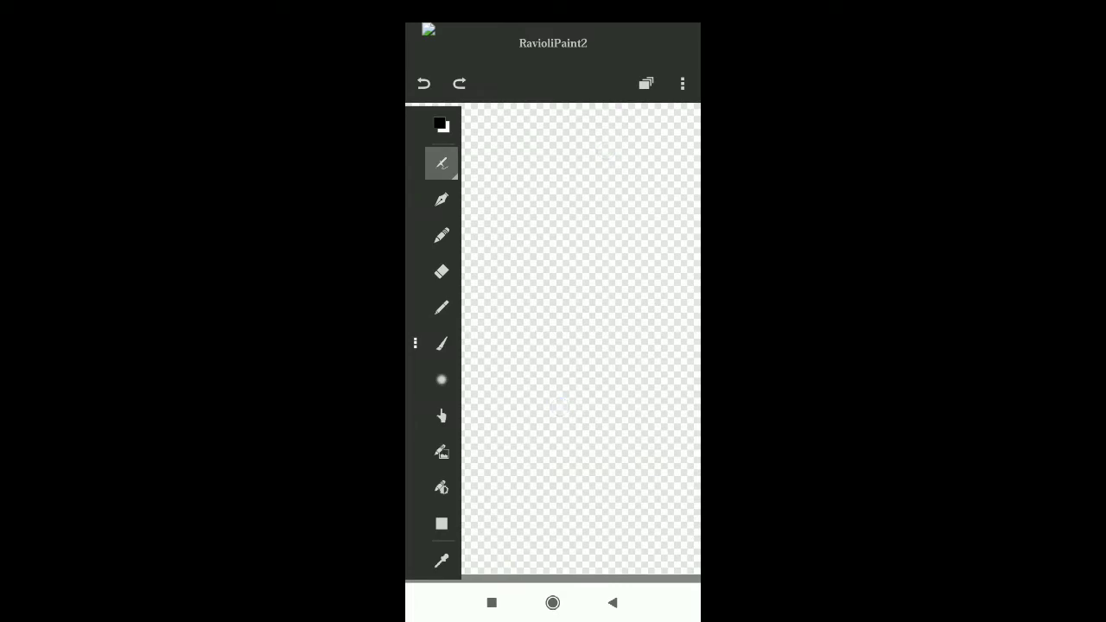
pyautogui.click(683, 83)
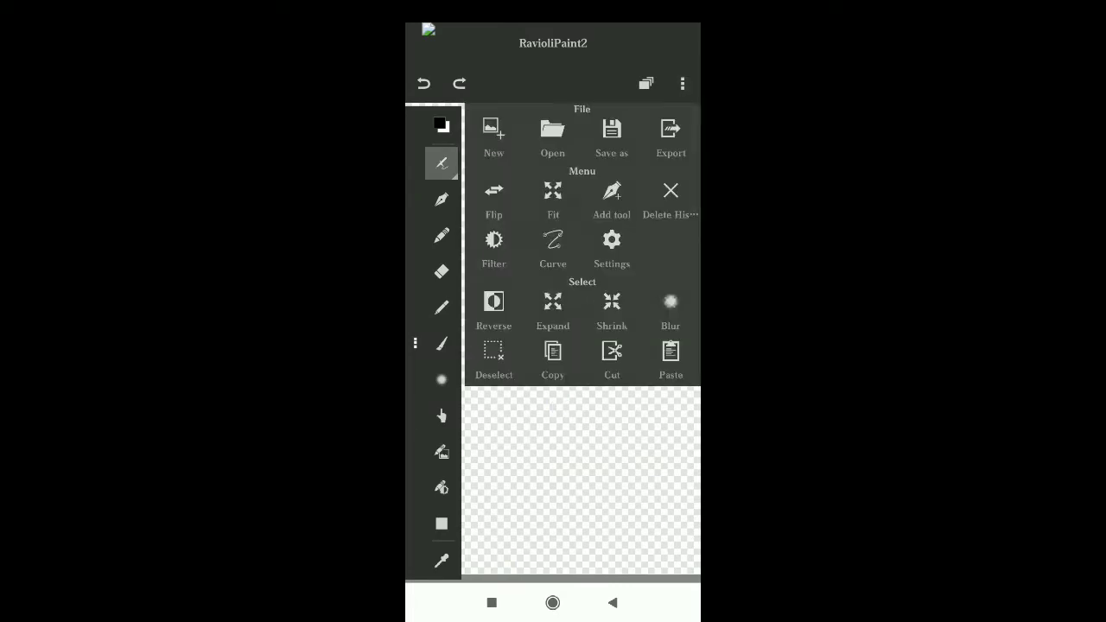
pyautogui.click(494, 135)
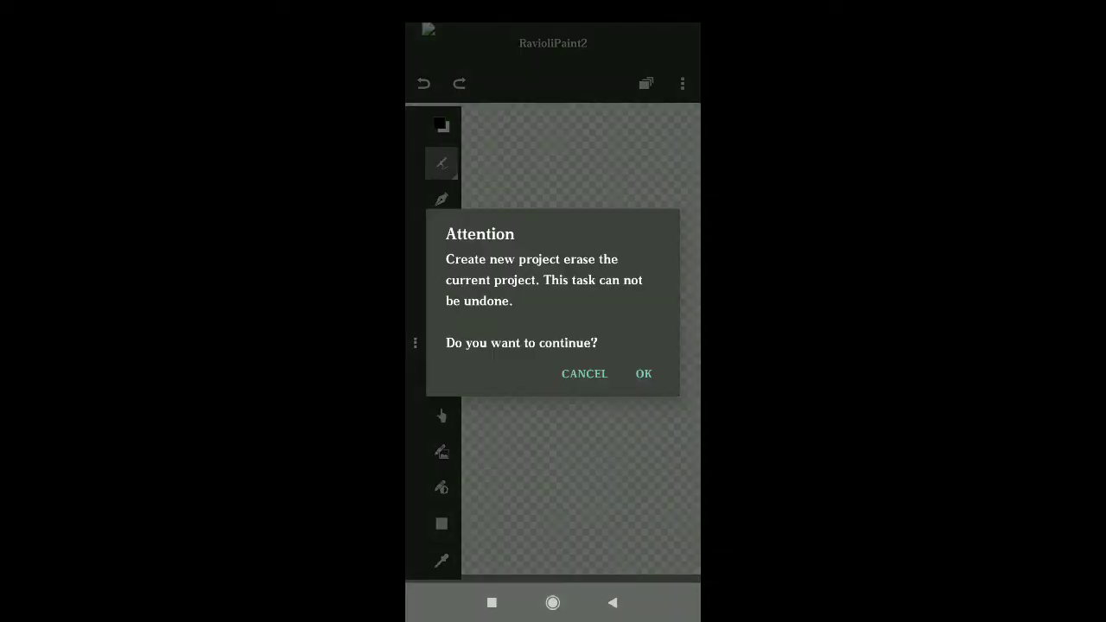
pyautogui.click(644, 374)
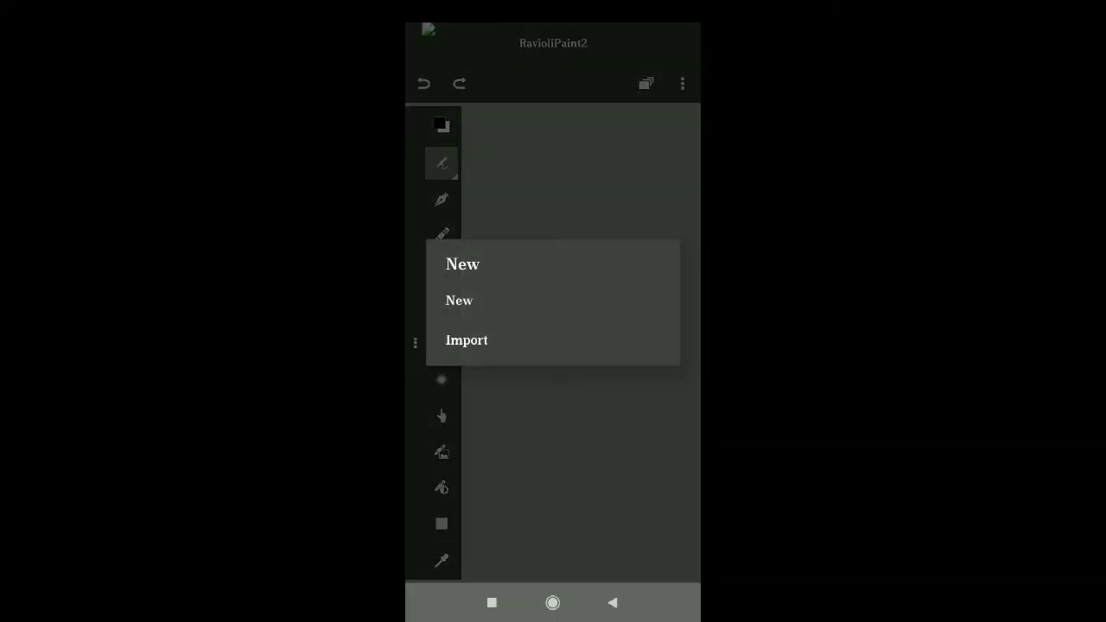
pyautogui.click(528, 339)
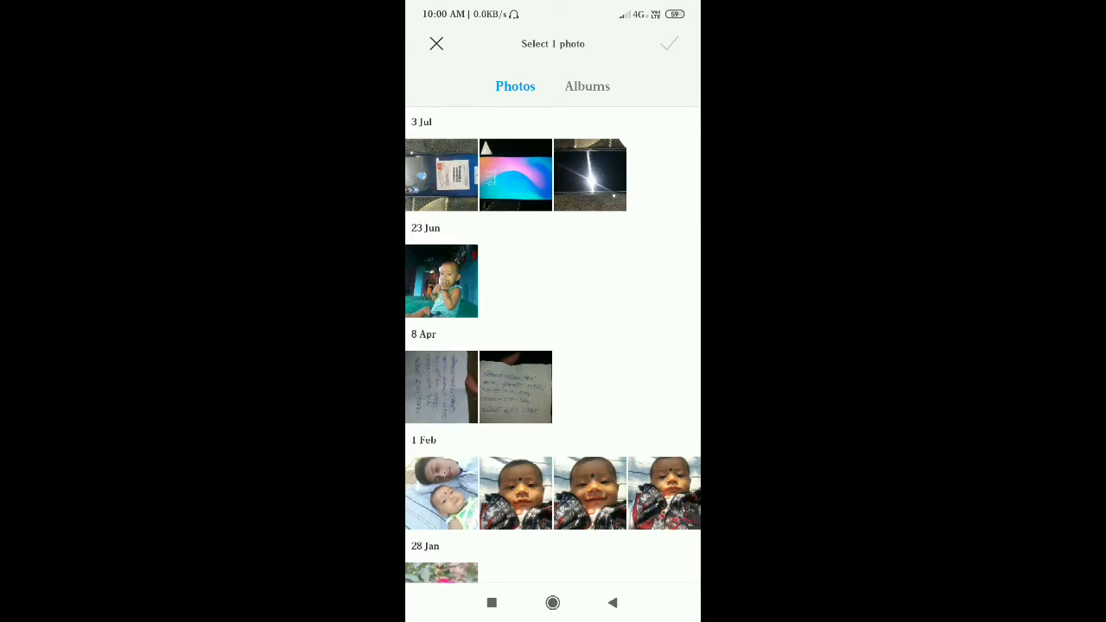
# Pick the boy-in-black-hoodie portrait IMG_2009.JPG from the 100CANON_95 album.
pyautogui.click(586, 86)
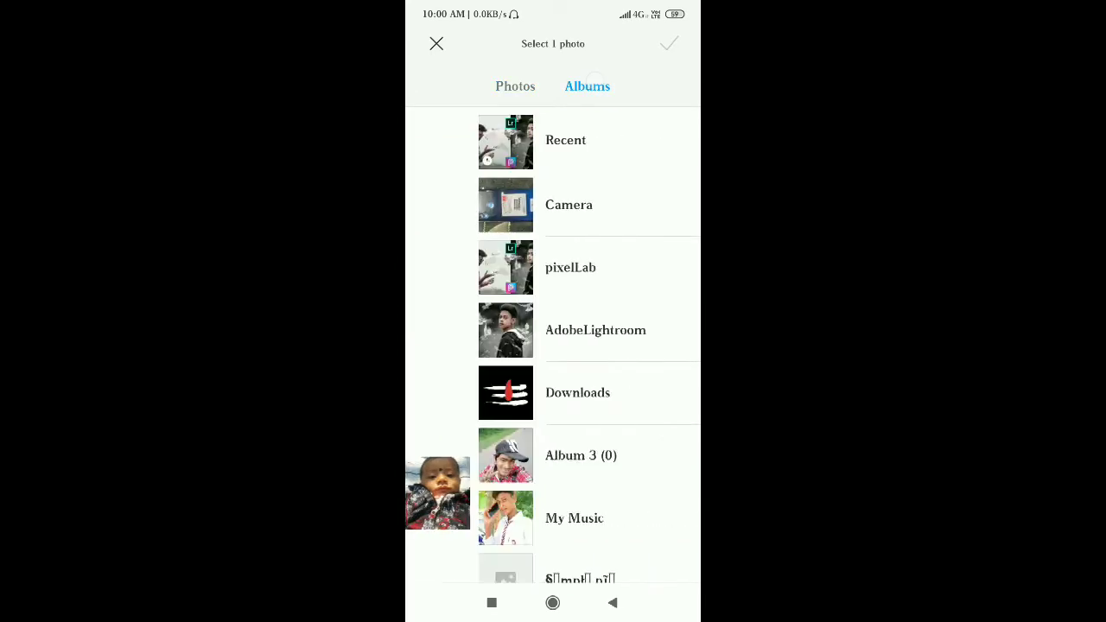
pyautogui.scroll(-5, 666, 345)
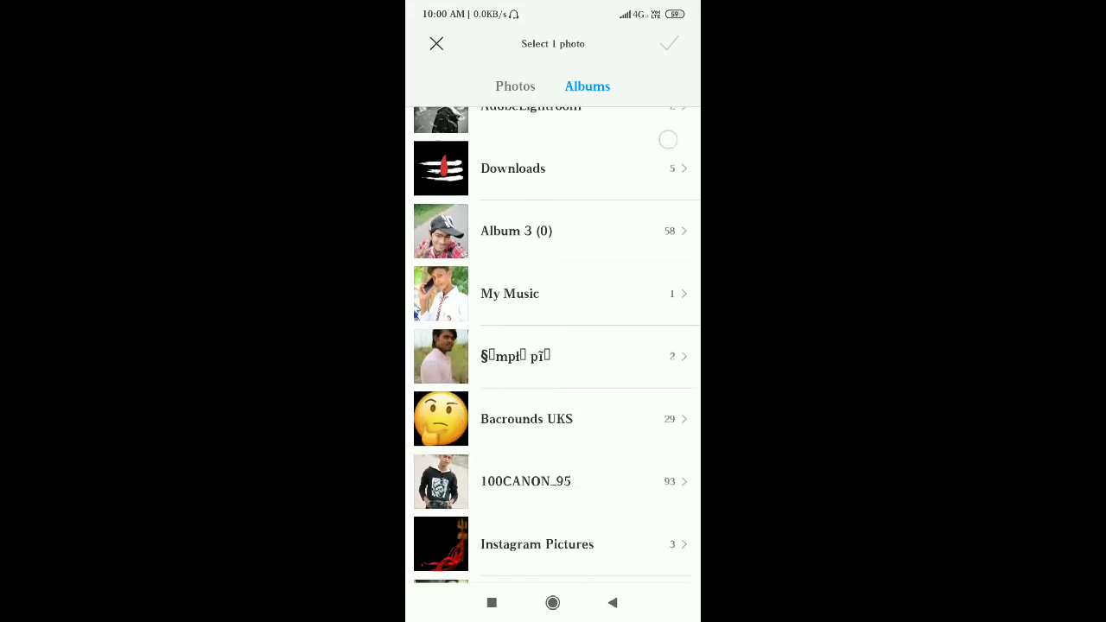
pyautogui.scroll(-3, 645, 345)
pyautogui.click(524, 331)
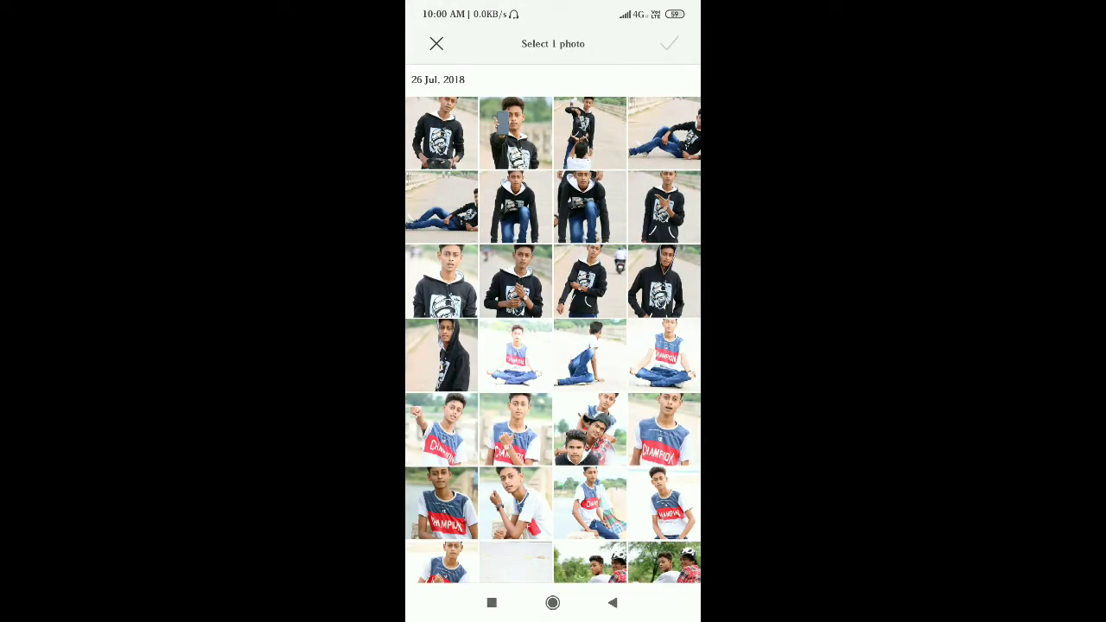
pyautogui.scroll(-5, 553, 340)
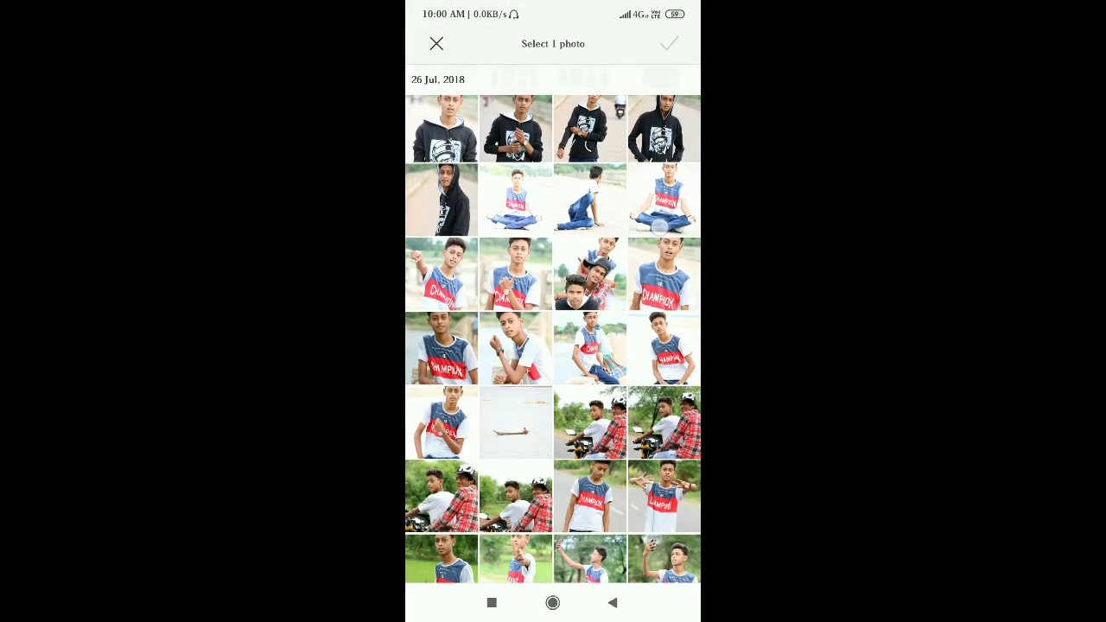
pyautogui.scroll(-3, 553, 339)
pyautogui.scroll(-2, 553, 339)
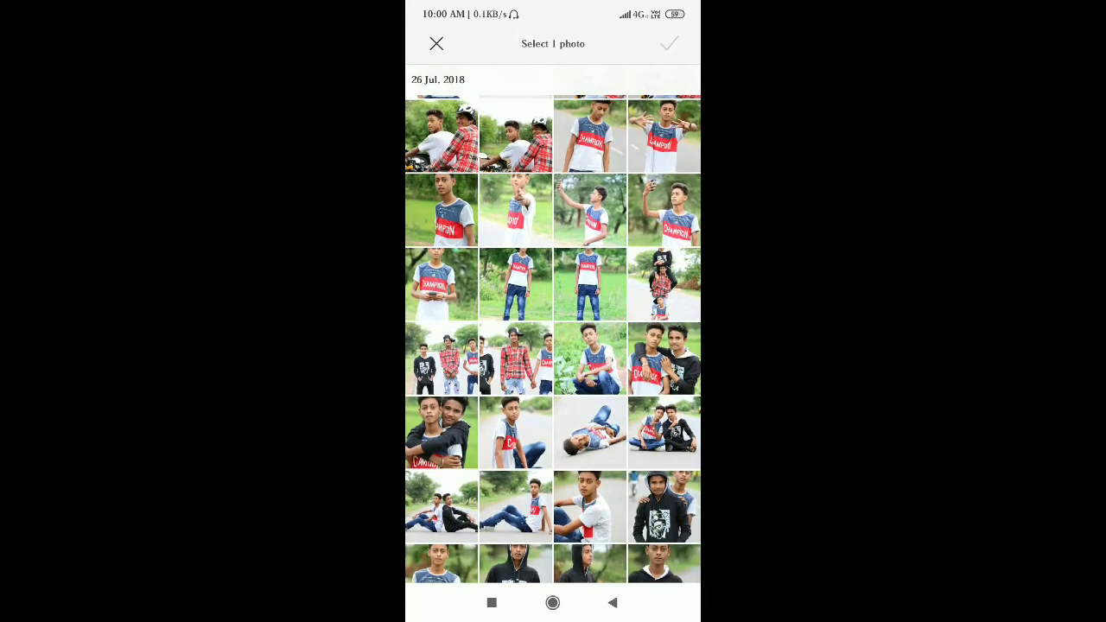
pyautogui.scroll(-3, 553, 339)
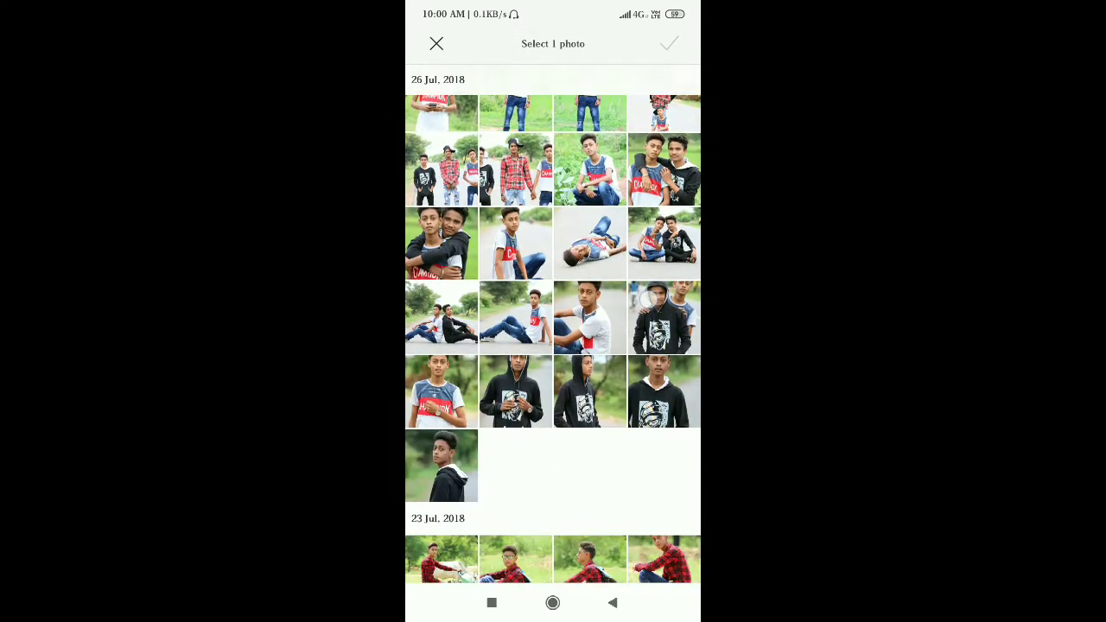
pyautogui.scroll(-2, 553, 340)
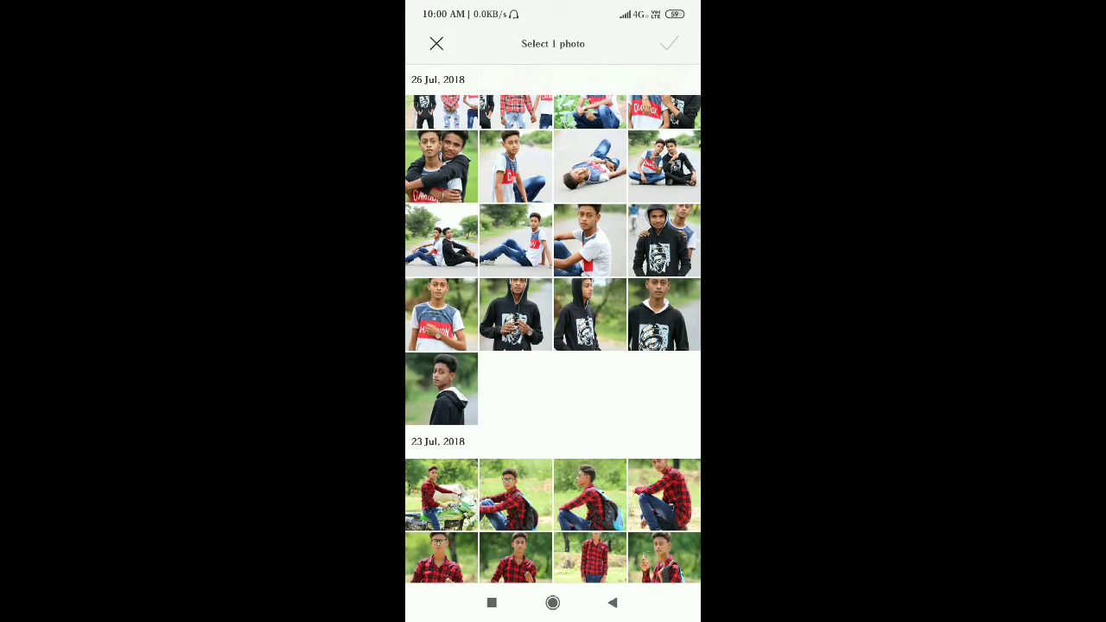
pyautogui.click(442, 388)
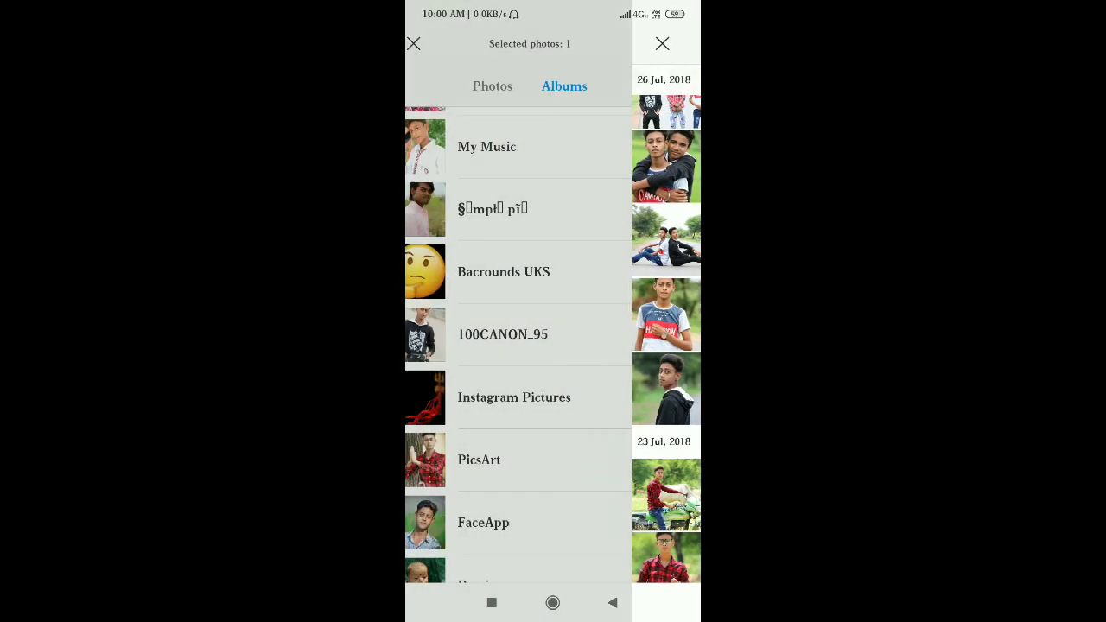
# Zoom into the portrait and make Smudge the active tool.
pyautogui.scroll(5, 612, 329)
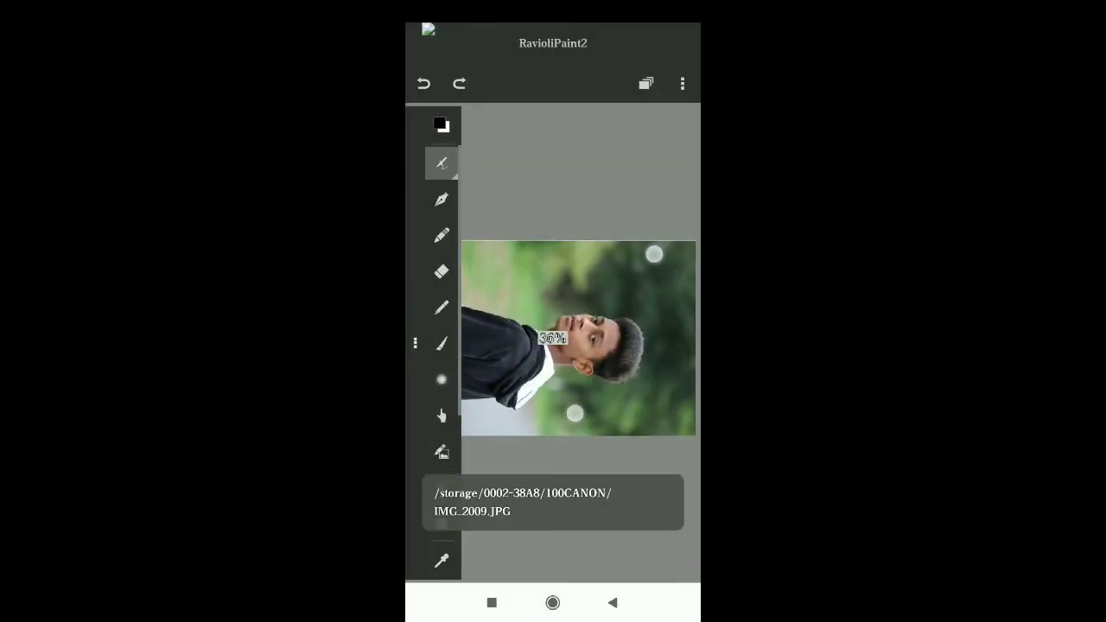
pyautogui.scroll(2, 613, 329)
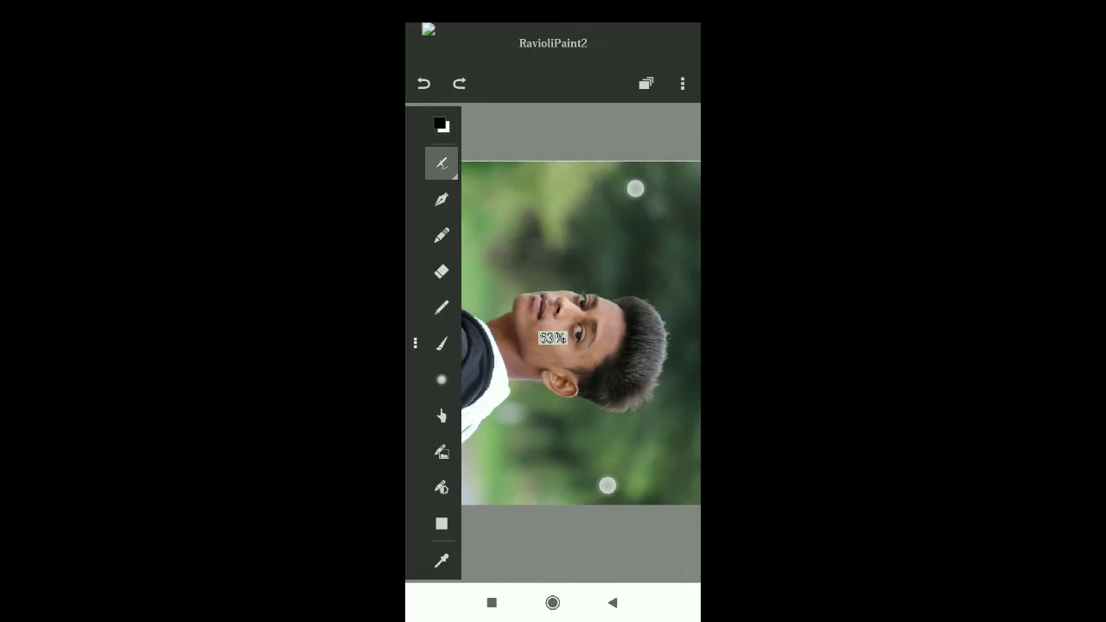
pyautogui.scroll(2, 620, 337)
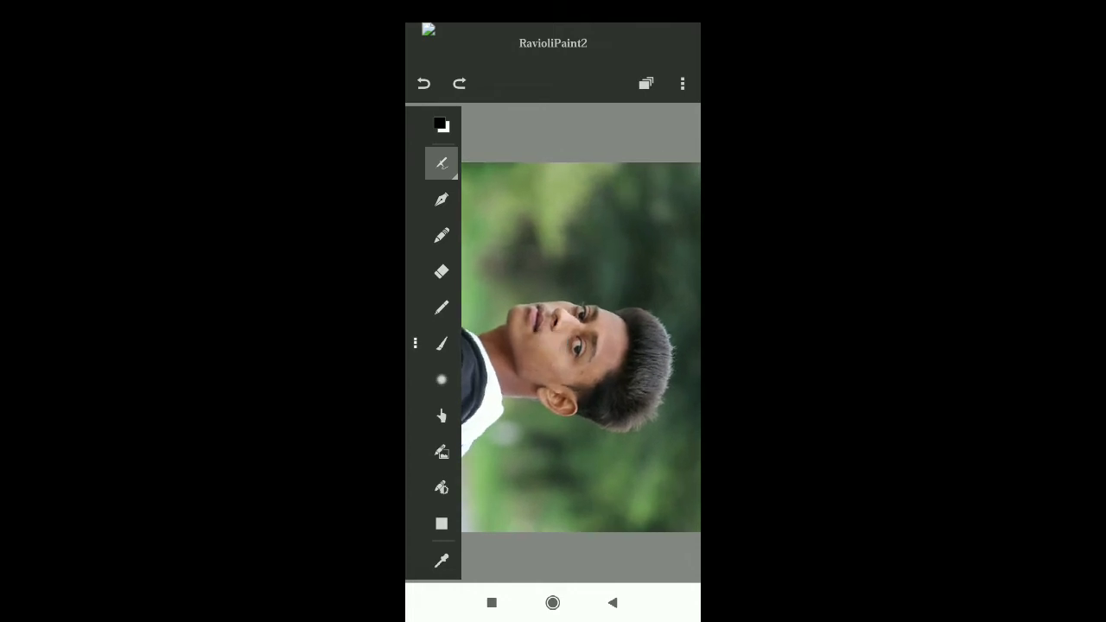
pyautogui.click(450, 412)
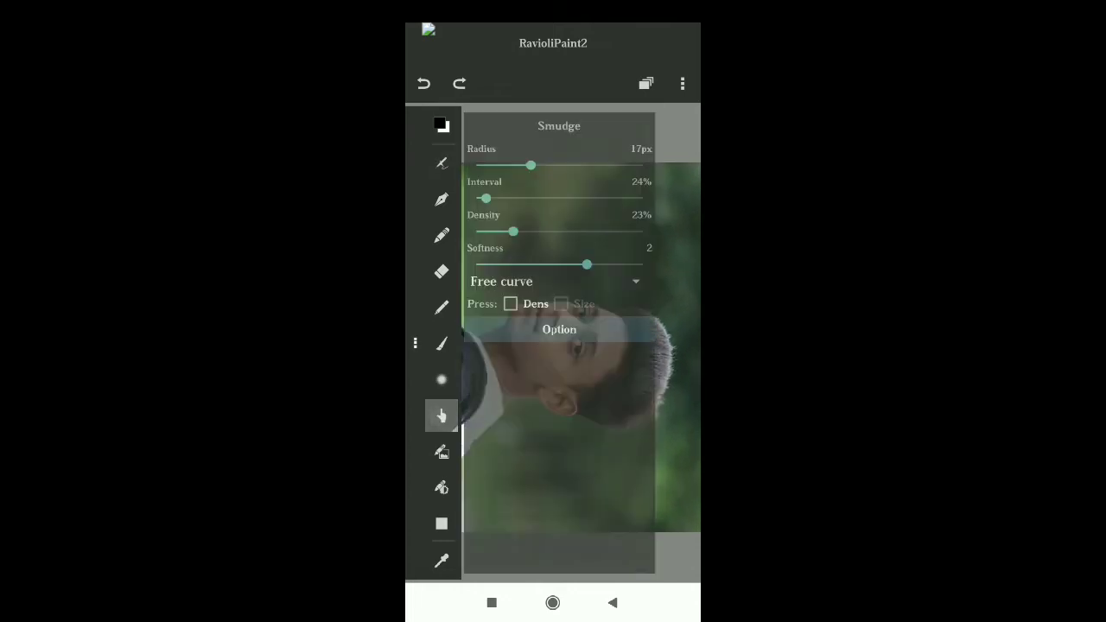
pyautogui.click(442, 415)
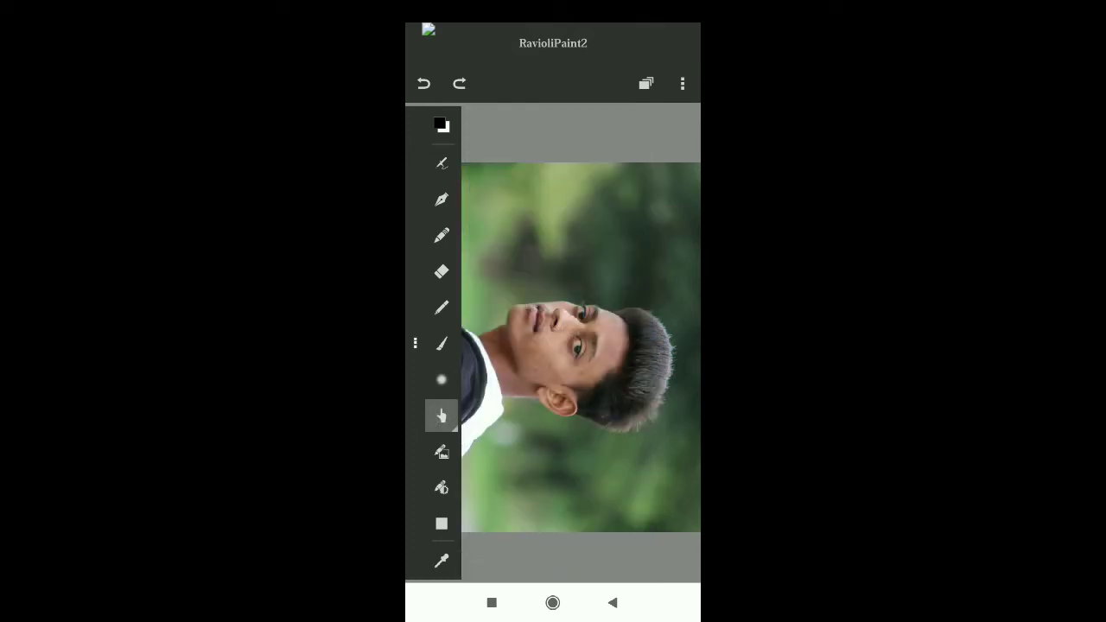
# Set the Smudge brush to 20% density and softness 2, then return to the photo.
pyautogui.click(442, 415)
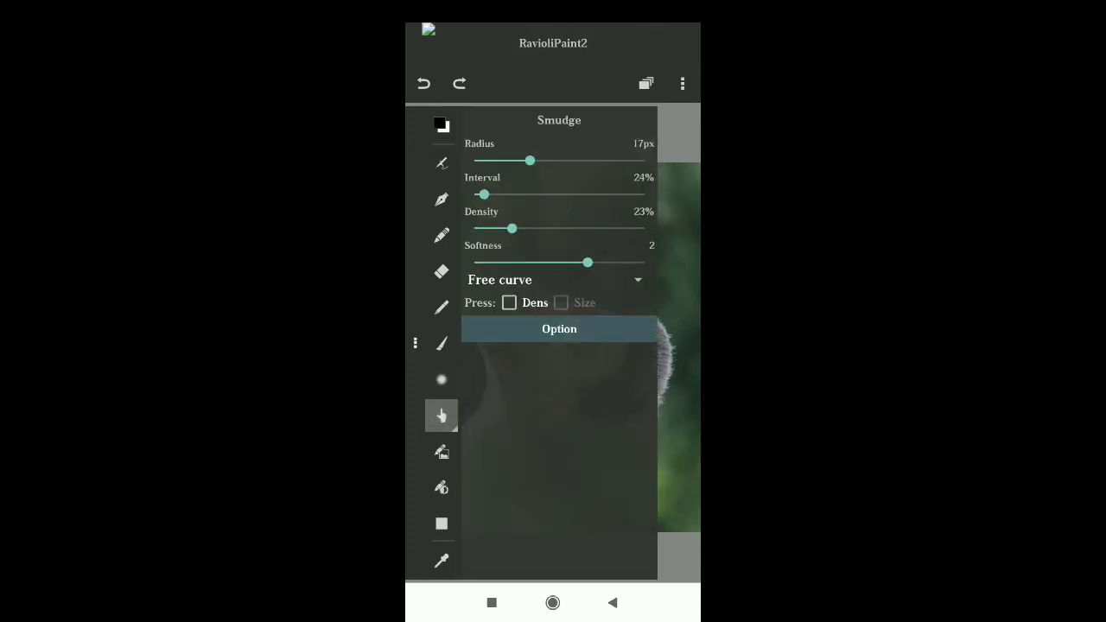
pyautogui.moveTo(503, 222)
pyautogui.mouseDown()
pyautogui.moveTo(602, 210)
pyautogui.moveTo(648, 228)
pyautogui.mouseUp()
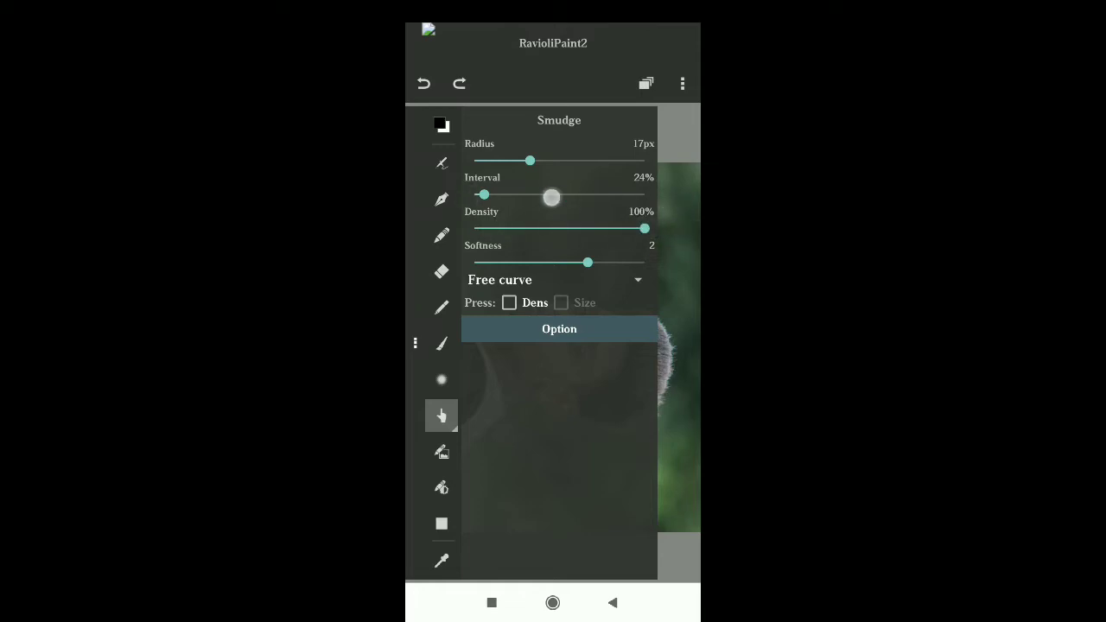
pyautogui.moveTo(549, 203)
pyautogui.mouseDown()
pyautogui.moveTo(625, 198)
pyautogui.moveTo(526, 219)
pyautogui.mouseUp()
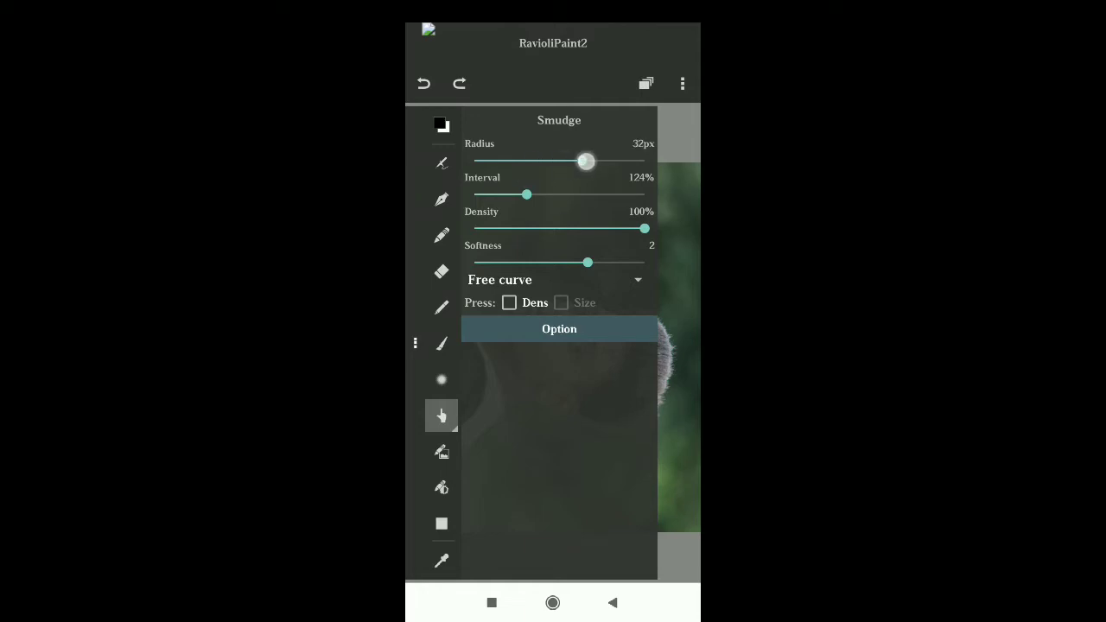
pyautogui.moveTo(586, 161)
pyautogui.mouseDown()
pyautogui.moveTo(514, 160)
pyautogui.moveTo(516, 181)
pyautogui.moveTo(560, 183)
pyautogui.moveTo(506, 182)
pyautogui.moveTo(533, 176)
pyautogui.moveTo(514, 182)
pyautogui.moveTo(544, 182)
pyautogui.moveTo(562, 197)
pyautogui.moveTo(486, 220)
pyautogui.mouseUp()
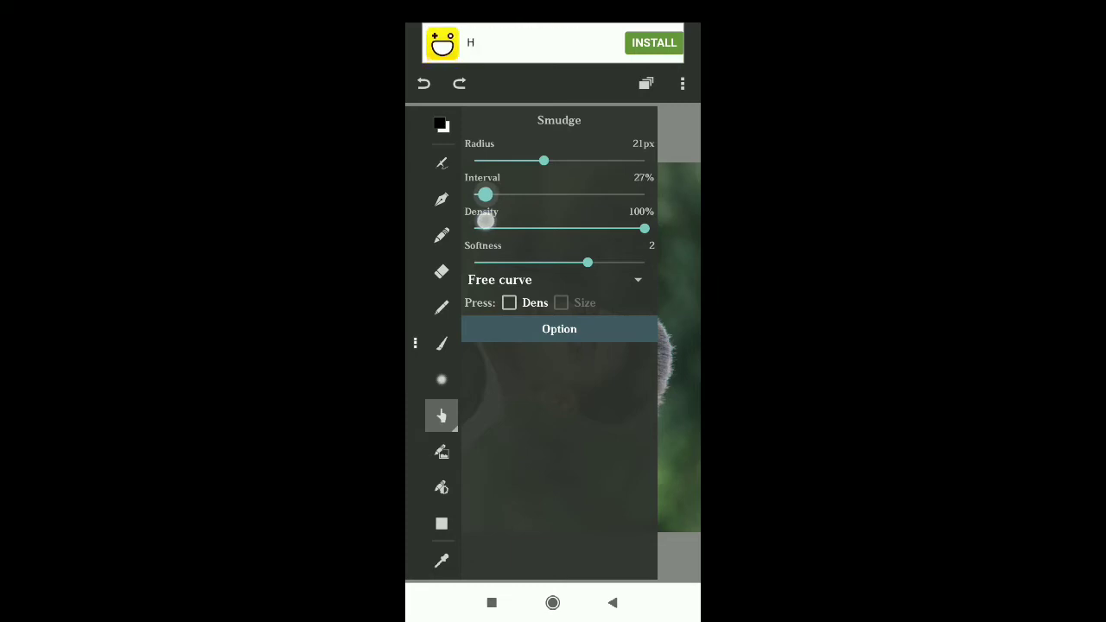
pyautogui.moveTo(644, 228)
pyautogui.mouseDown()
pyautogui.moveTo(477, 228)
pyautogui.moveTo(497, 228)
pyautogui.mouseUp()
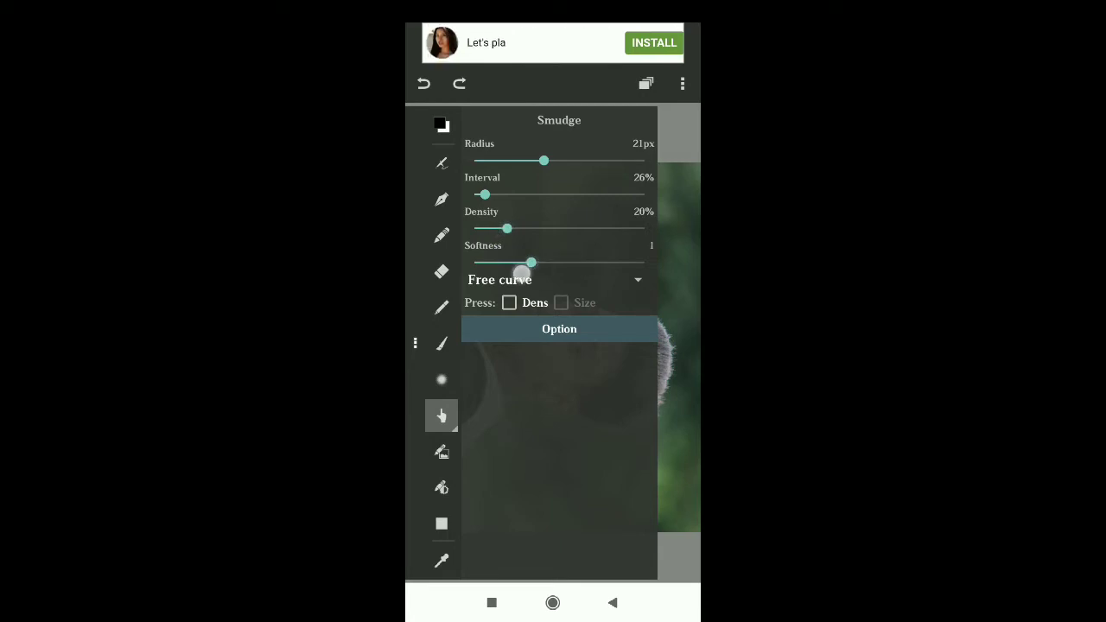
pyautogui.moveTo(522, 273)
pyautogui.mouseDown()
pyautogui.moveTo(461, 286)
pyautogui.moveTo(649, 282)
pyautogui.moveTo(501, 300)
pyautogui.moveTo(598, 300)
pyautogui.mouseUp()
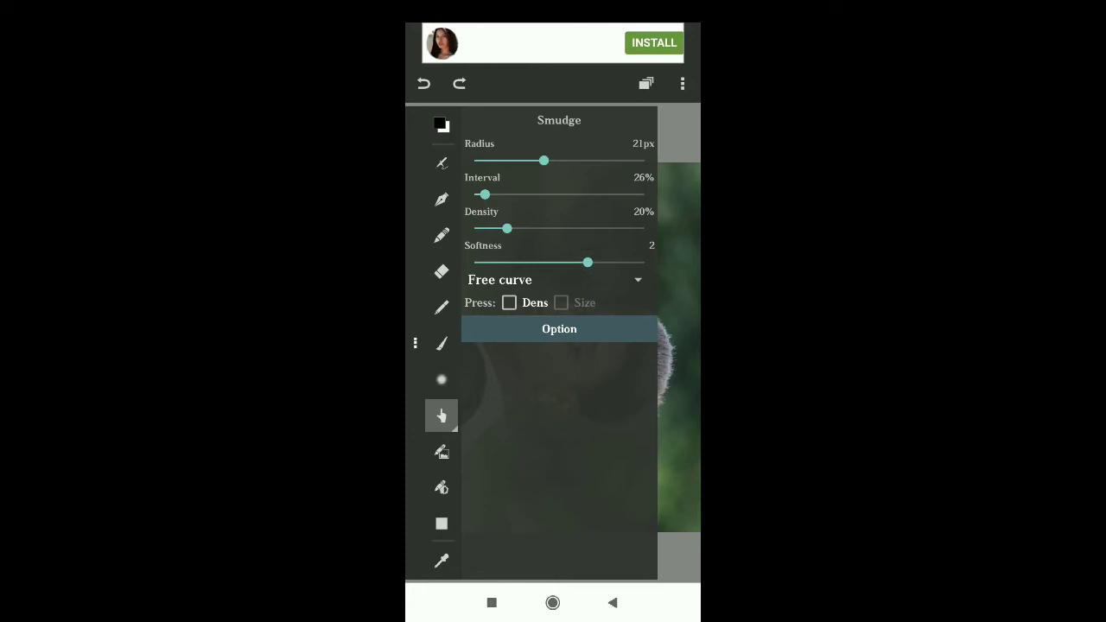
pyautogui.click(441, 415)
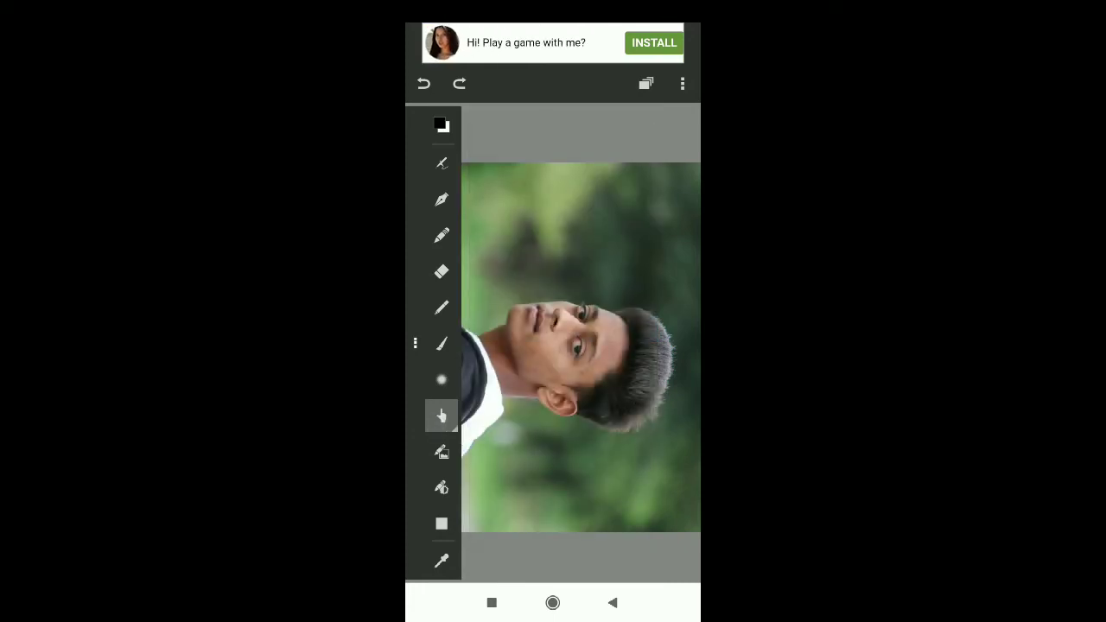
# Smooth the skin along the hairline and across the forehead with smudge strokes.
pyautogui.click(415, 343)
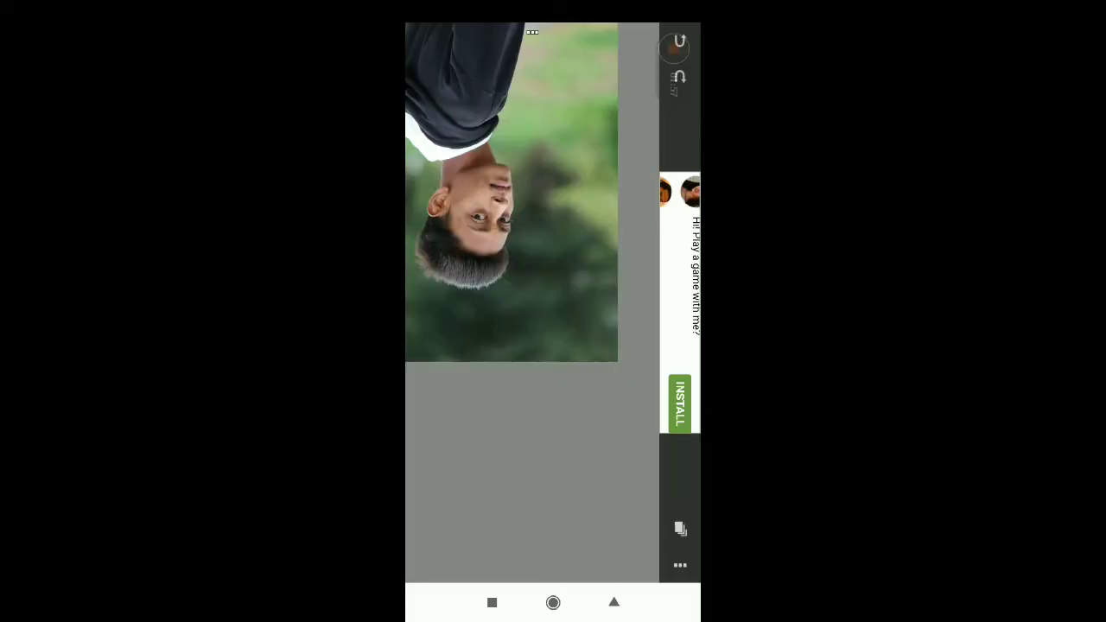
pyautogui.scroll(5, 605, 337)
pyautogui.scroll(5, 604, 337)
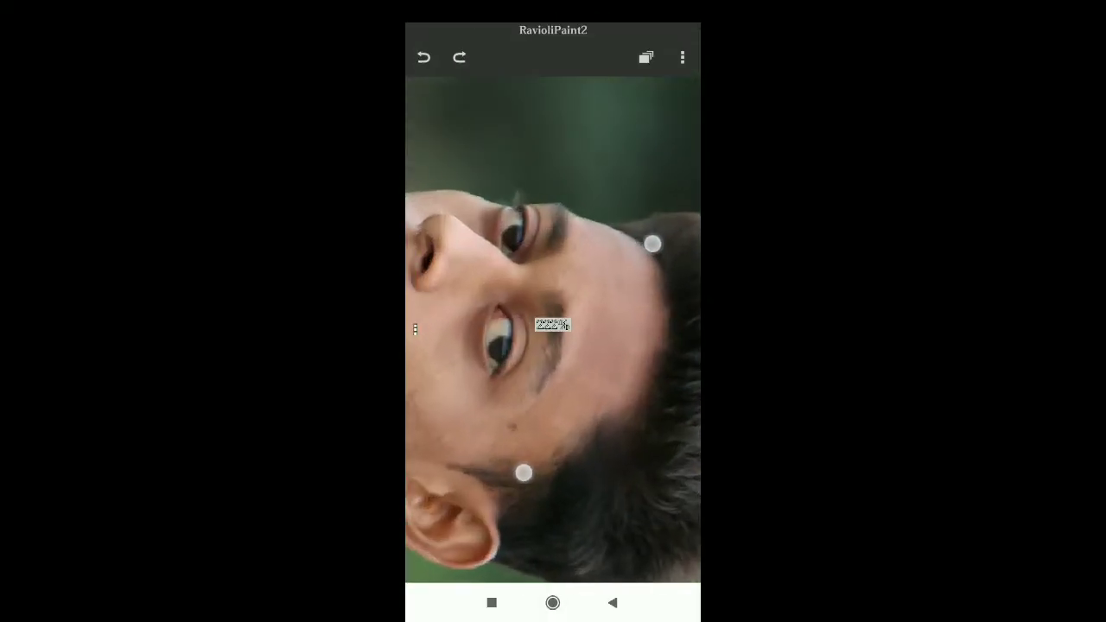
pyautogui.scroll(5, 579, 337)
pyautogui.scroll(-5, 574, 354)
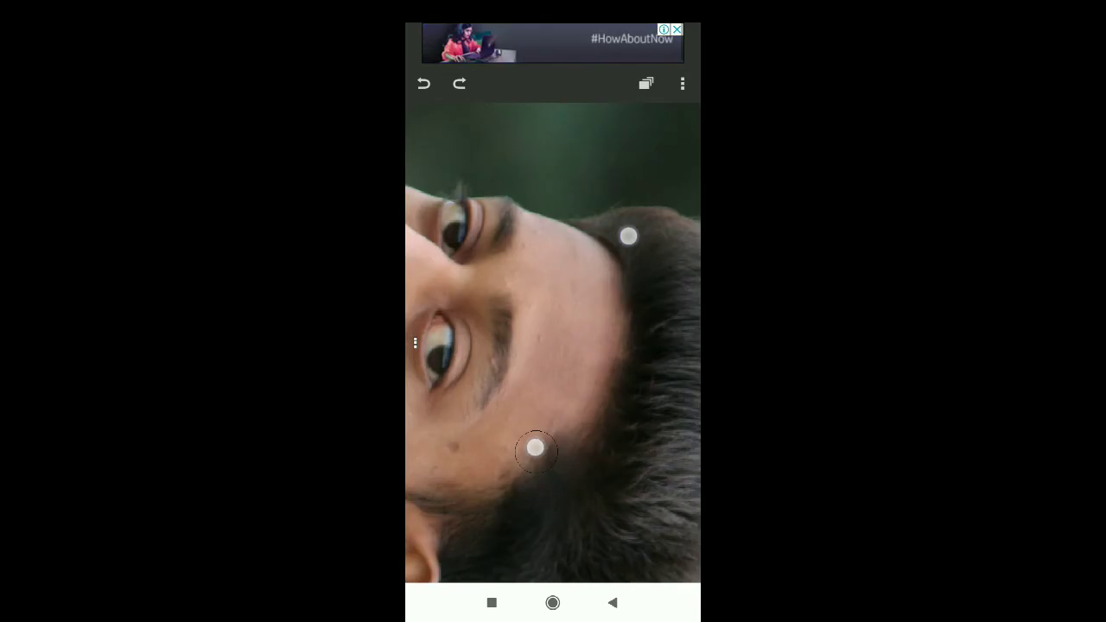
pyautogui.scroll(5, 579, 346)
pyautogui.scroll(3, 605, 388)
pyautogui.moveTo(553, 344); pyautogui.dragTo(637, 303)
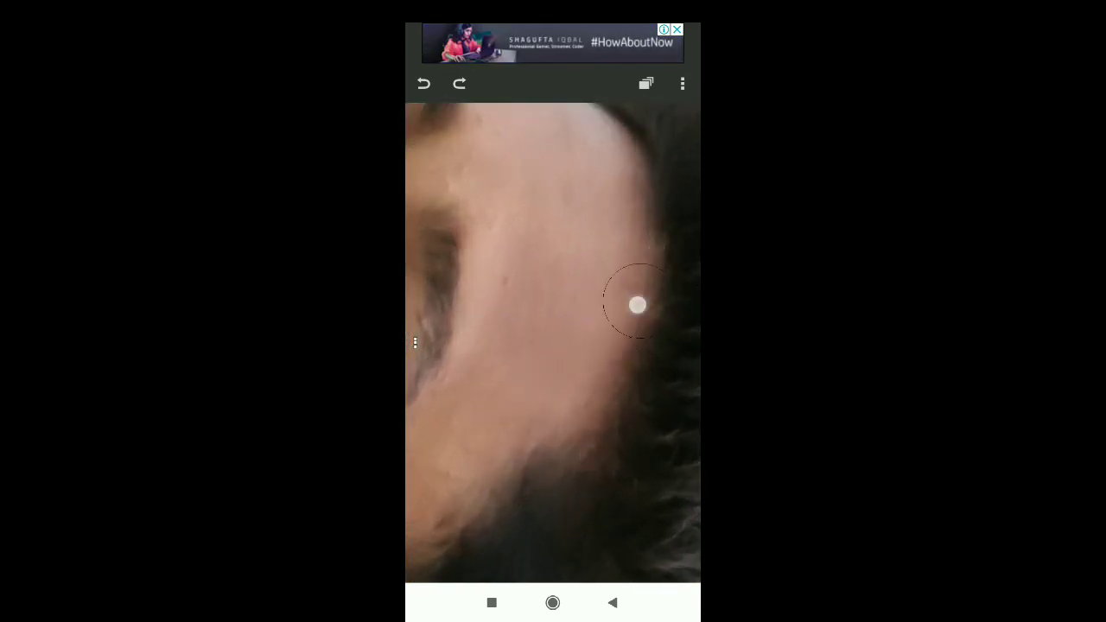
pyautogui.scroll(3, 610, 319)
pyautogui.moveTo(564, 370)
pyautogui.mouseDown()
pyautogui.moveTo(531, 360)
pyautogui.moveTo(531, 212)
pyautogui.mouseUp()
pyautogui.scroll(3, 583, 335)
pyautogui.moveTo(582, 335)
pyautogui.mouseDown()
pyautogui.moveTo(562, 237)
pyautogui.moveTo(515, 299)
pyautogui.mouseUp()
pyautogui.scroll(3, 598, 358)
pyautogui.moveTo(496, 226); pyautogui.dragTo(543, 158)
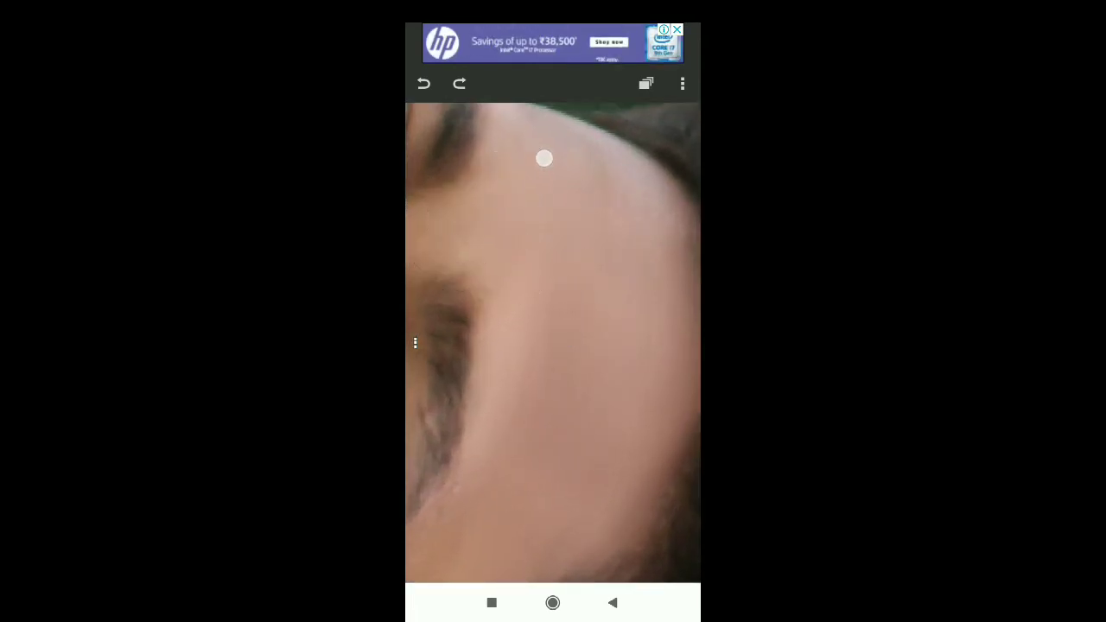
pyautogui.scroll(-2, 571, 286)
pyautogui.moveTo(593, 284)
pyautogui.mouseDown()
pyautogui.moveTo(597, 228)
pyautogui.moveTo(656, 259)
pyautogui.mouseUp()
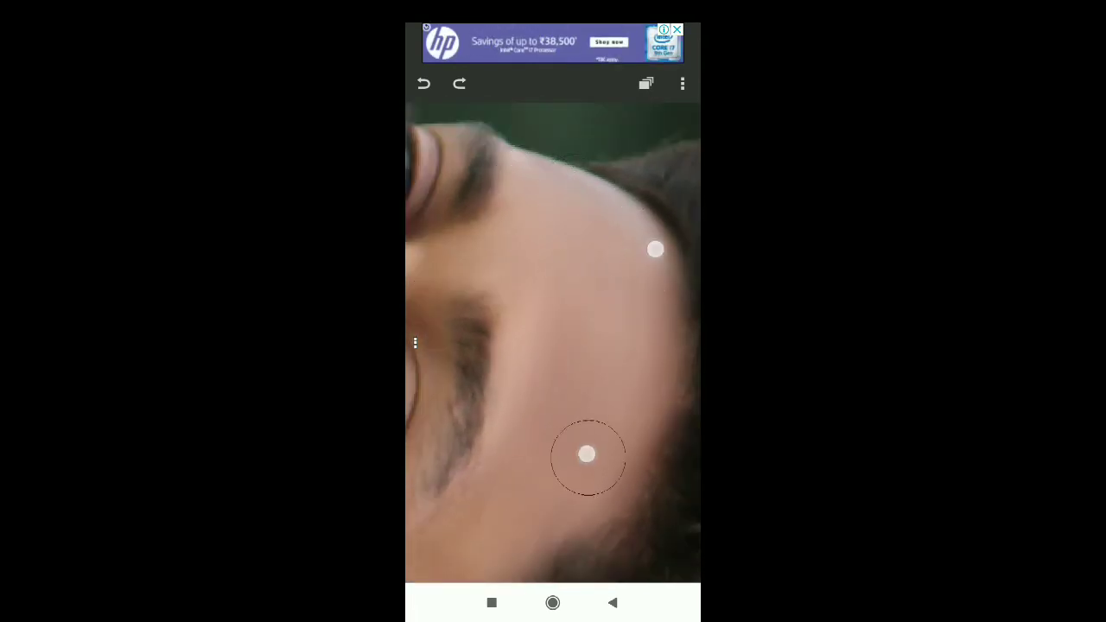
pyautogui.scroll(-3, 619, 351)
pyautogui.moveTo(587, 402); pyautogui.dragTo(645, 281)
pyautogui.moveTo(561, 414)
pyautogui.mouseDown()
pyautogui.moveTo(590, 312)
pyautogui.moveTo(560, 273)
pyautogui.mouseUp()
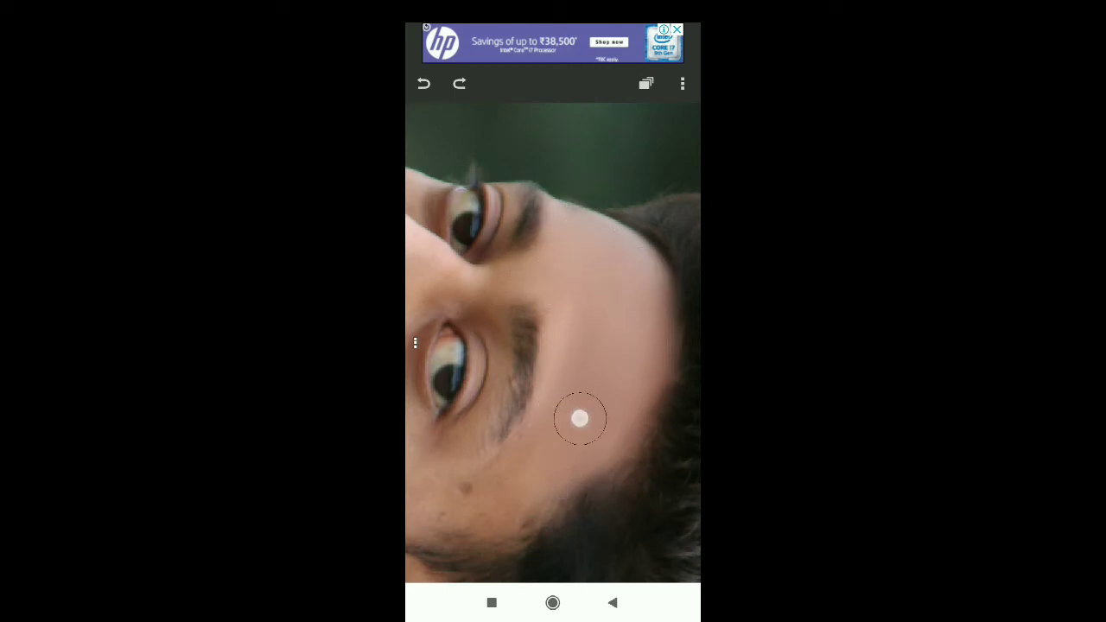
# Smudge the remaining forehead skin and the skin beside the eye.
pyautogui.scroll(-2, 635, 333)
pyautogui.scroll(3, 618, 322)
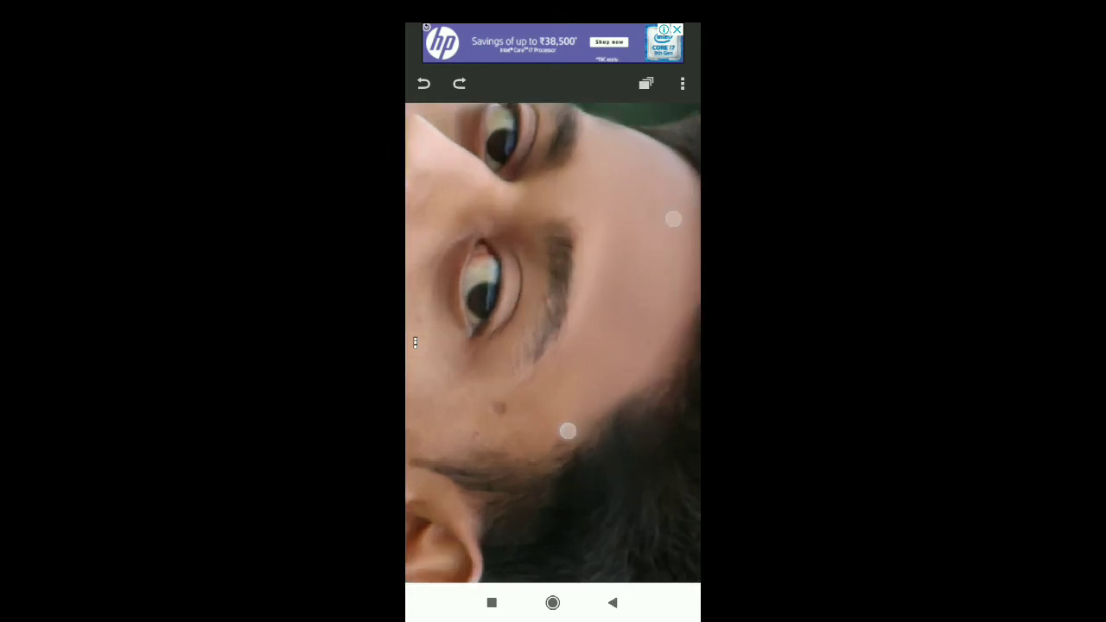
pyautogui.scroll(-2, 641, 304)
pyautogui.scroll(4, 597, 362)
pyautogui.moveTo(537, 460)
pyautogui.mouseDown()
pyautogui.moveTo(550, 306)
pyautogui.moveTo(582, 208)
pyautogui.moveTo(567, 141)
pyautogui.moveTo(529, 125)
pyautogui.mouseUp()
pyautogui.scroll(-2, 588, 208)
pyautogui.moveTo(649, 286); pyautogui.dragTo(597, 395)
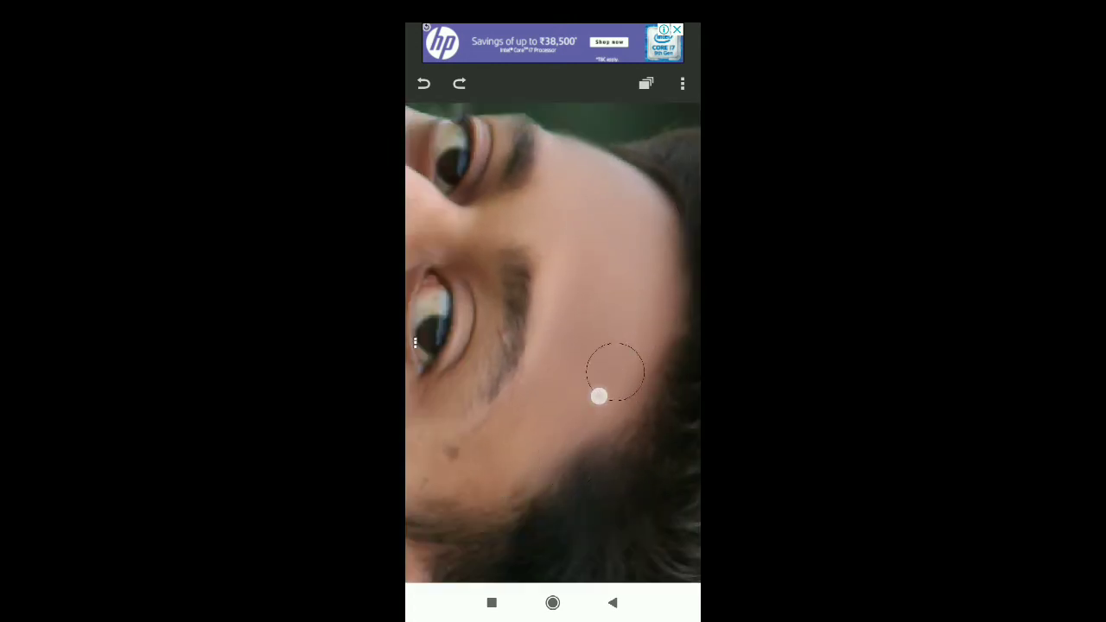
pyautogui.scroll(-2, 605, 369)
pyautogui.scroll(2, 642, 342)
# Dab and stroke the cheek skin with the smudge brush to smooth it.
pyautogui.click(578, 370)
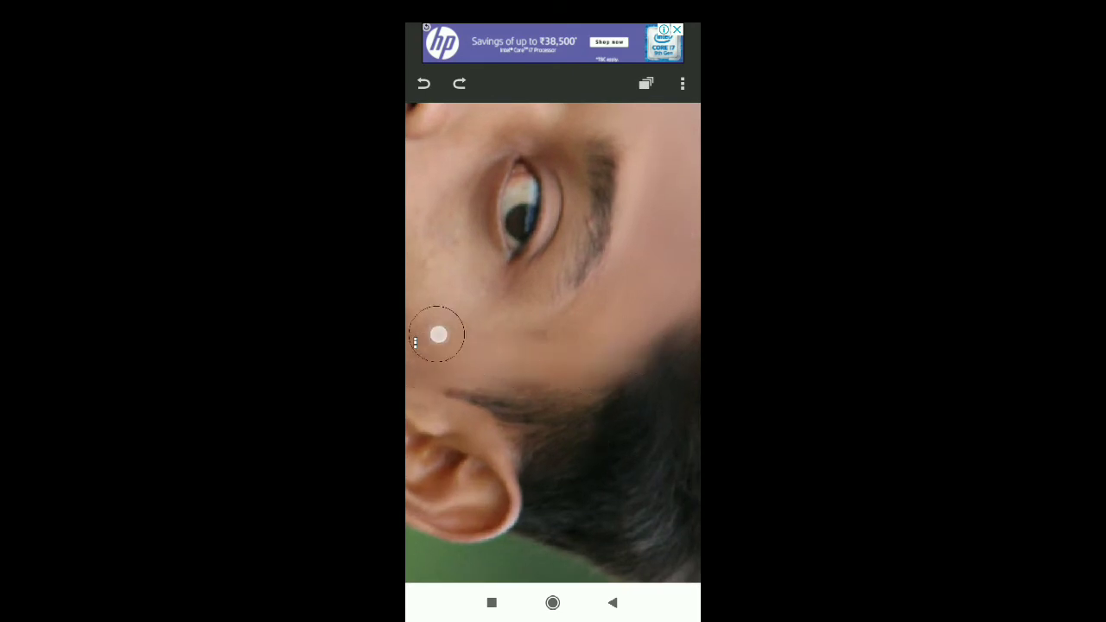
pyautogui.moveTo(438, 335)
pyautogui.mouseDown()
pyautogui.moveTo(642, 346)
pyautogui.moveTo(464, 377)
pyautogui.mouseUp()
pyautogui.scroll(-2, 640, 337)
pyautogui.scroll(2, 648, 324)
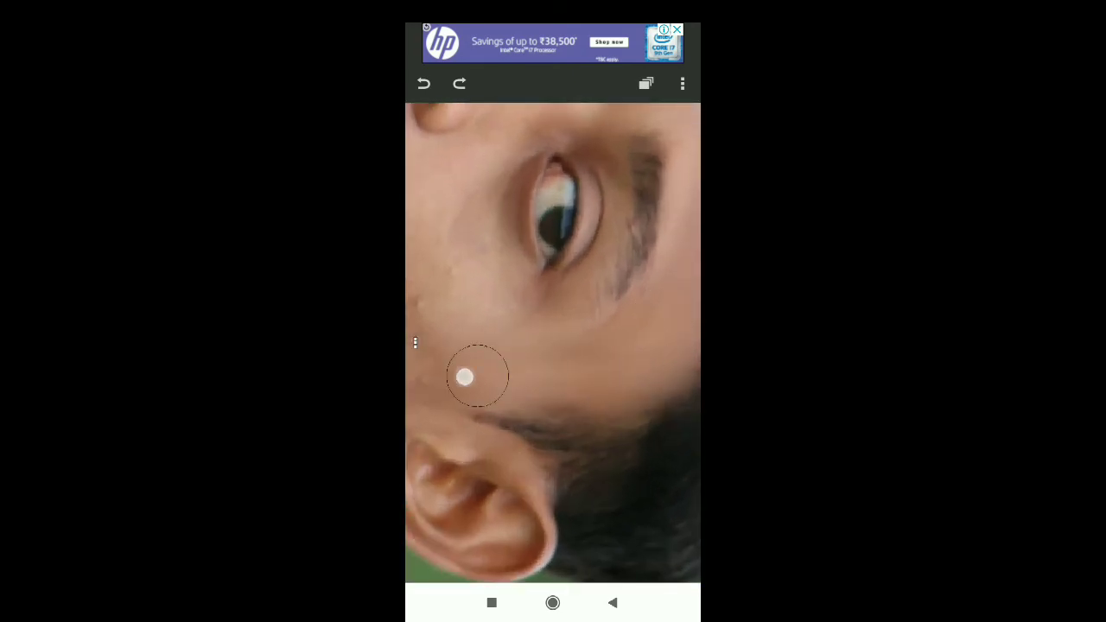
pyautogui.scroll(-2, 616, 394)
pyautogui.scroll(2, 616, 394)
pyautogui.click(506, 376)
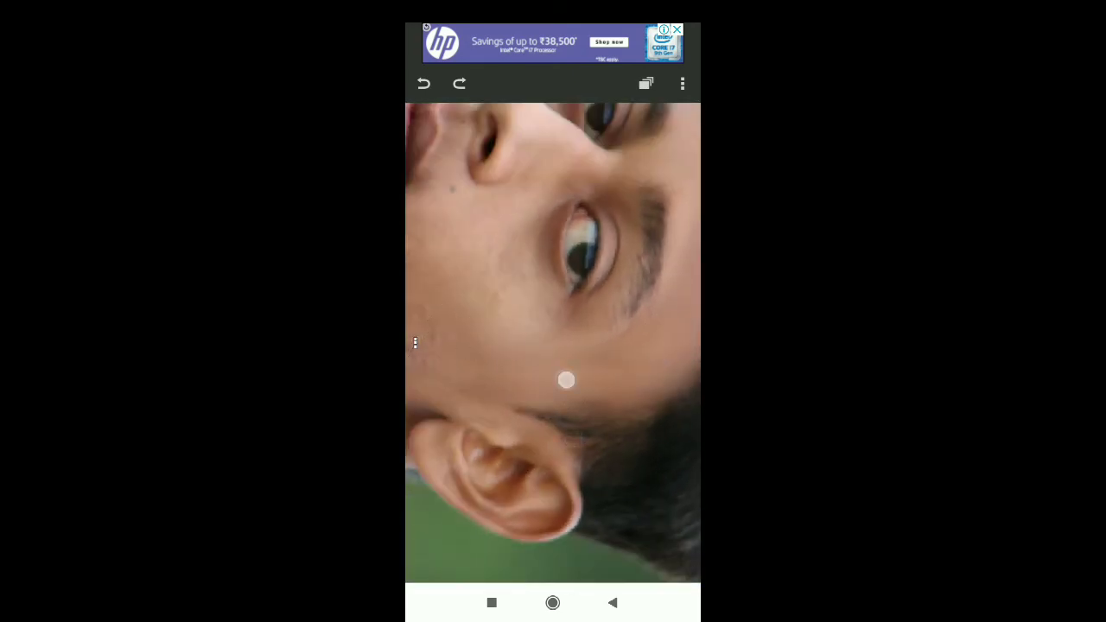
# Smudge the cheek skin beside the lips smooth.
pyautogui.scroll(2, 570, 382)
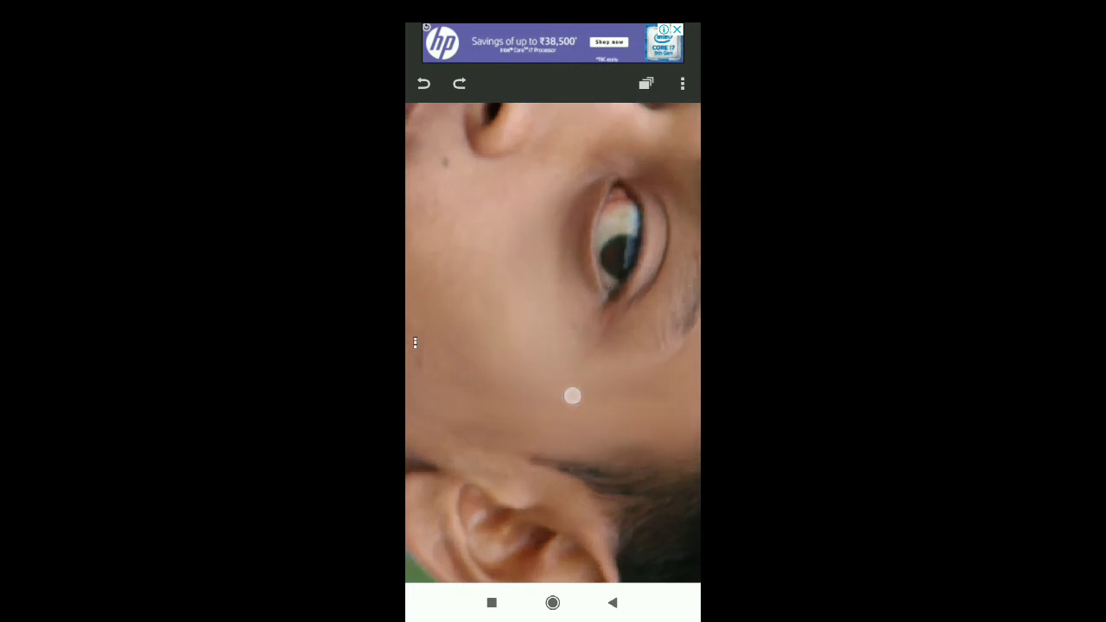
pyautogui.scroll(-2, 570, 380)
pyautogui.scroll(-1, 536, 363)
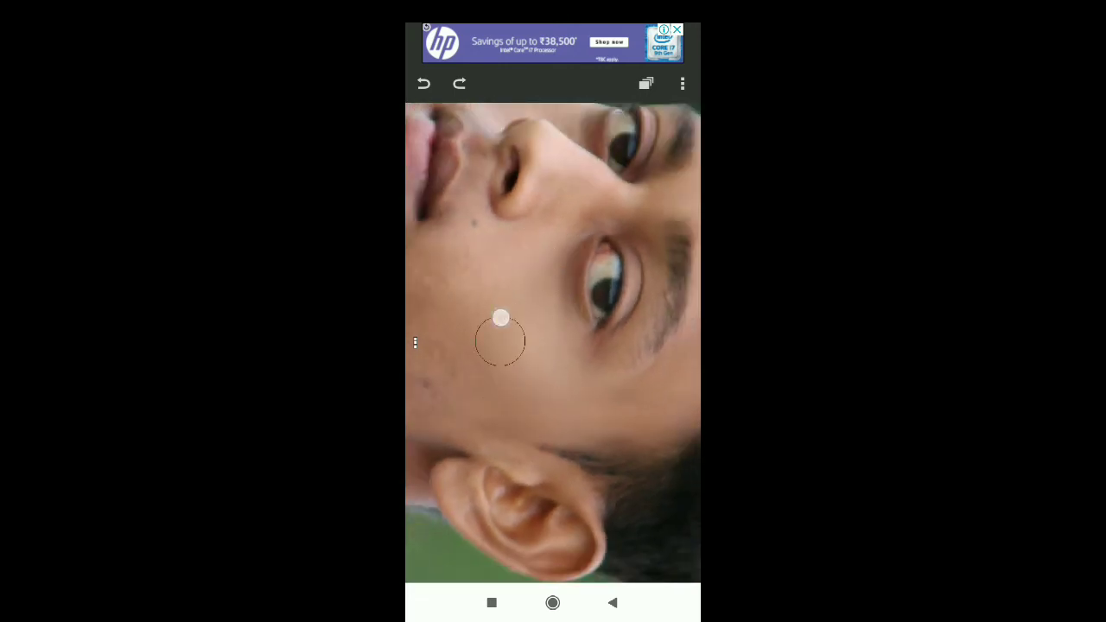
pyautogui.scroll(2, 529, 337)
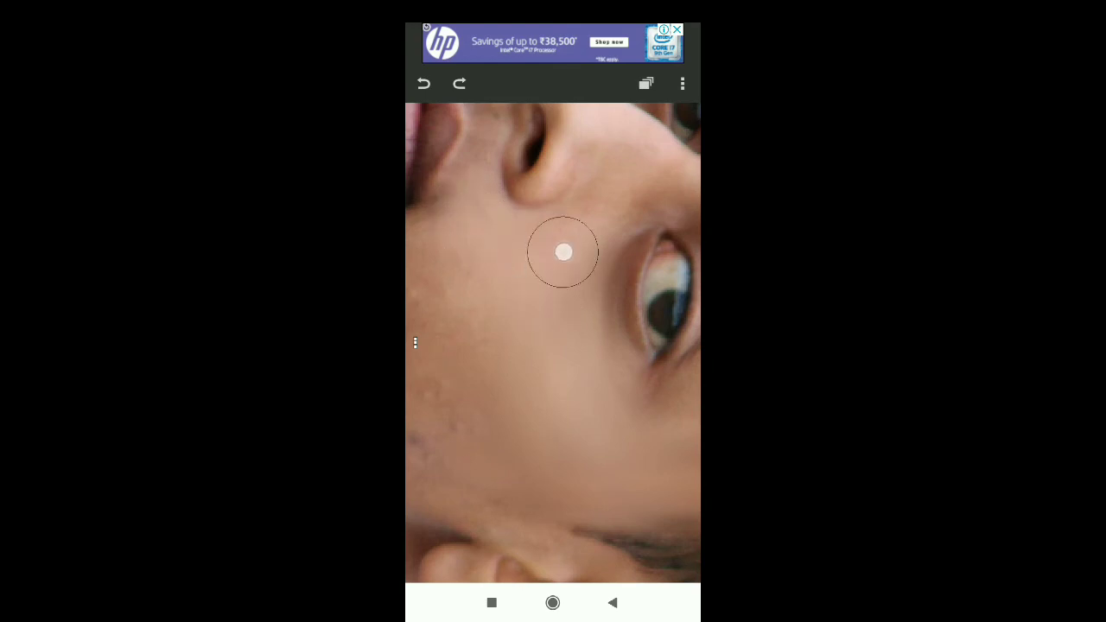
pyautogui.scroll(-3, 536, 290)
pyautogui.scroll(2, 535, 290)
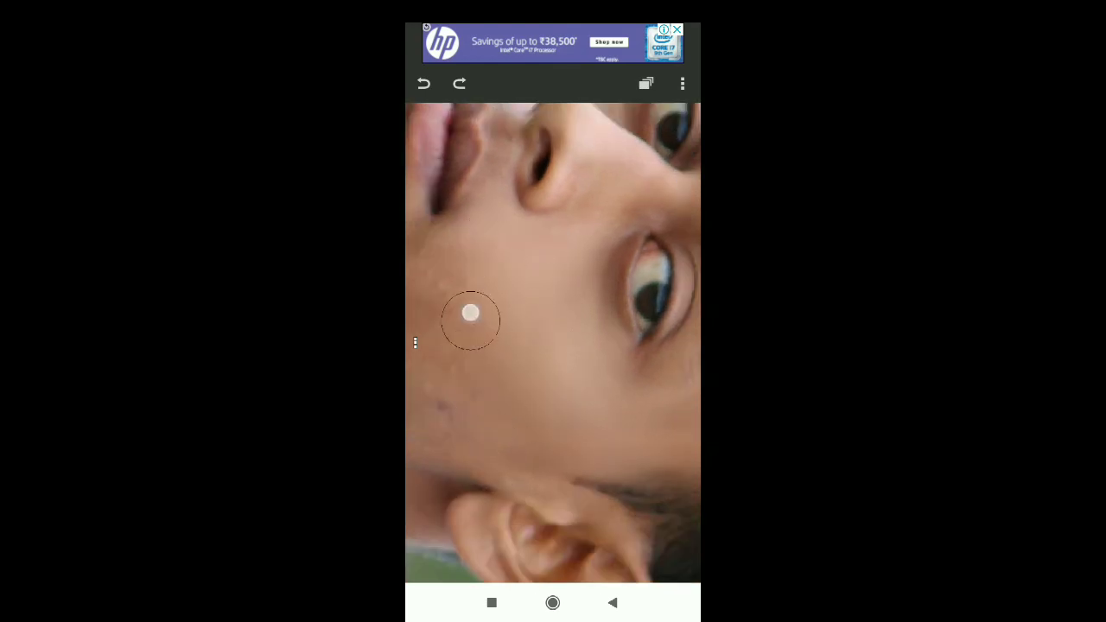
pyautogui.scroll(-2, 531, 345)
pyautogui.scroll(2, 487, 439)
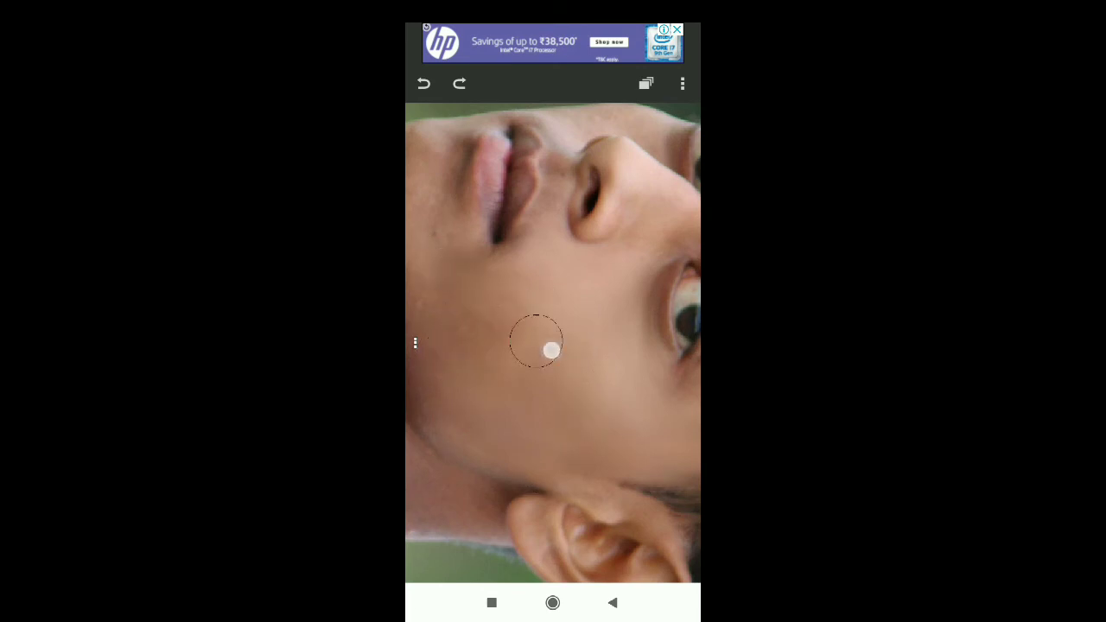
pyautogui.scroll(-1, 553, 350)
pyautogui.scroll(3, 530, 343)
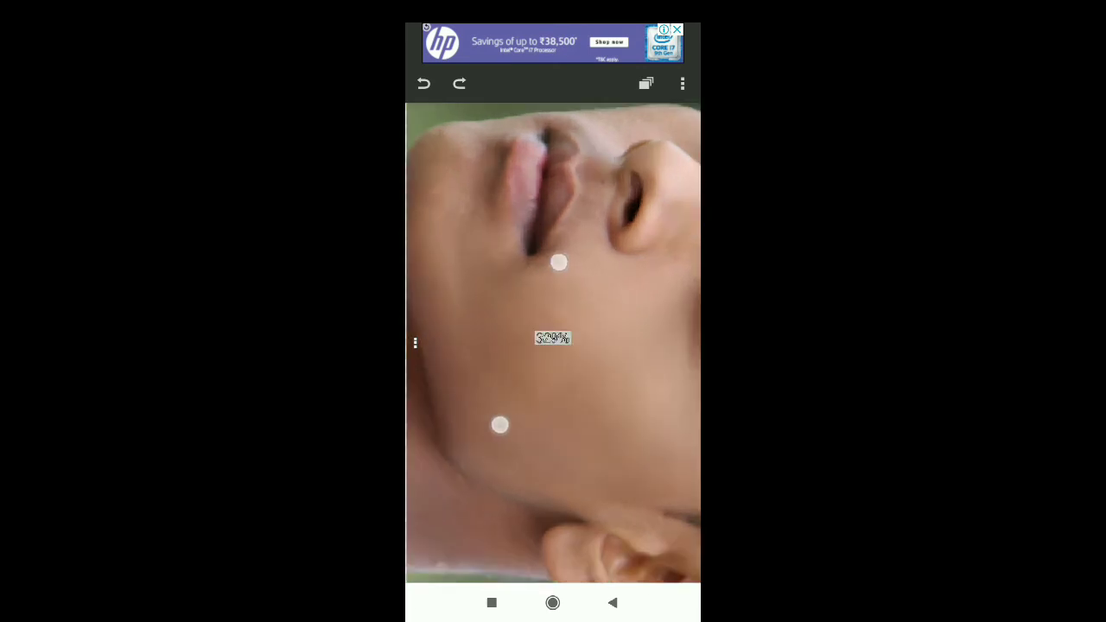
pyautogui.scroll(-2, 536, 389)
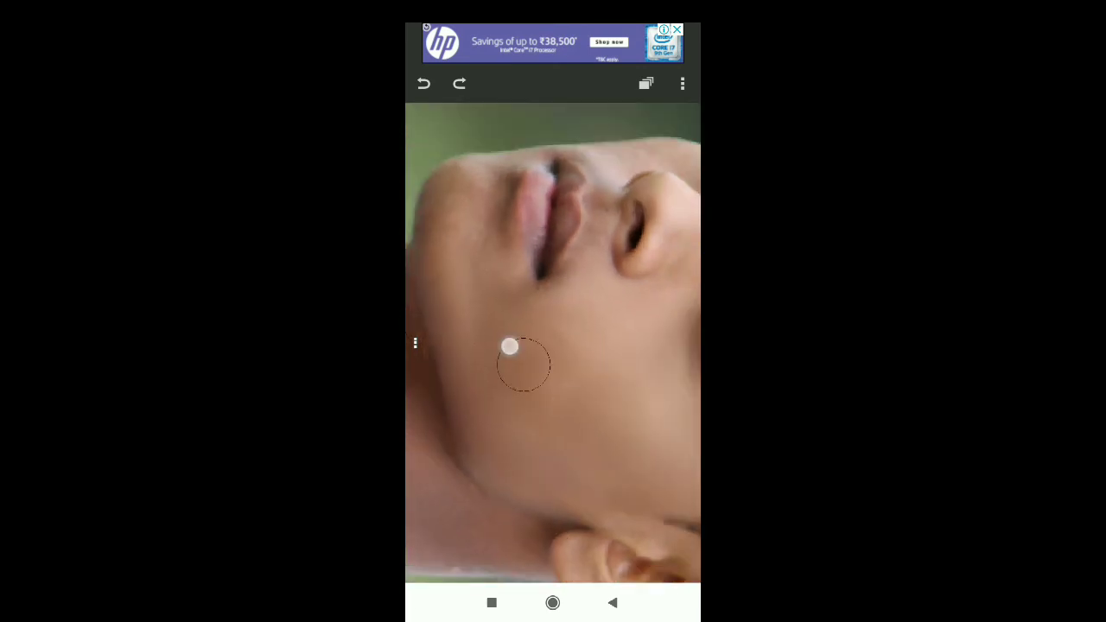
pyautogui.moveTo(508, 345); pyautogui.dragTo(483, 250)
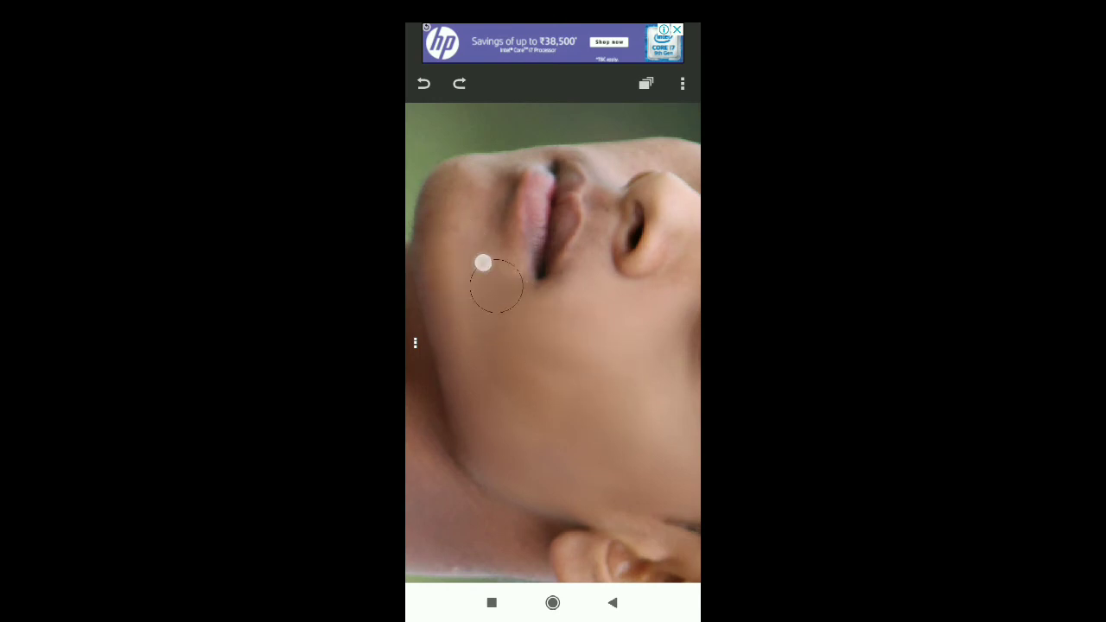
pyautogui.scroll(2, 514, 344)
pyautogui.scroll(-2, 501, 279)
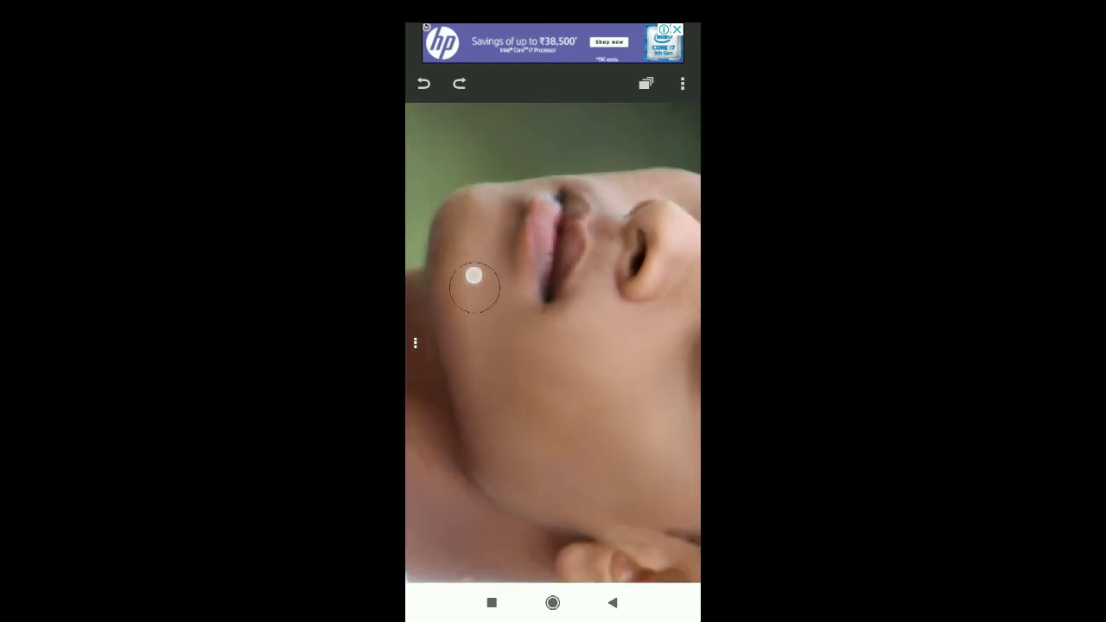
pyautogui.moveTo(473, 276); pyautogui.dragTo(448, 277)
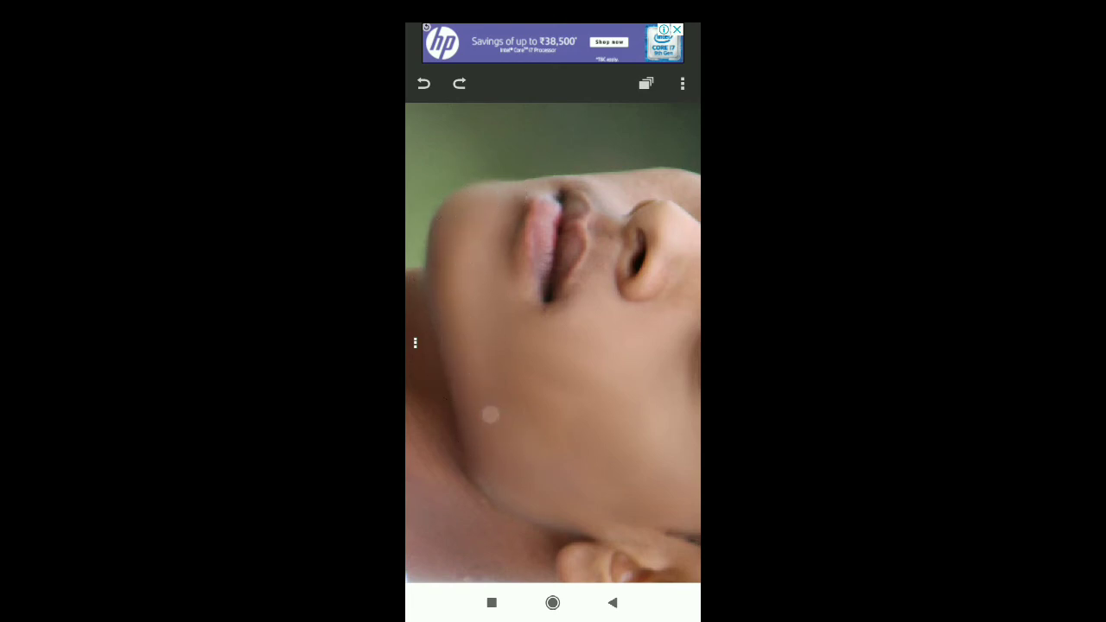
pyautogui.scroll(-2, 519, 406)
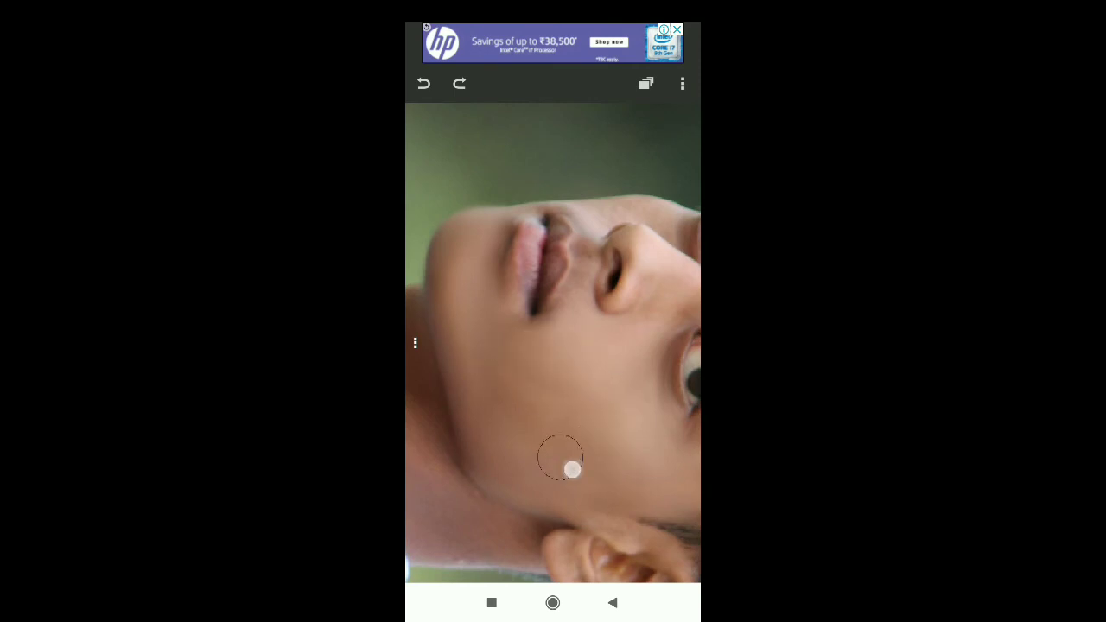
pyautogui.scroll(3, 599, 323)
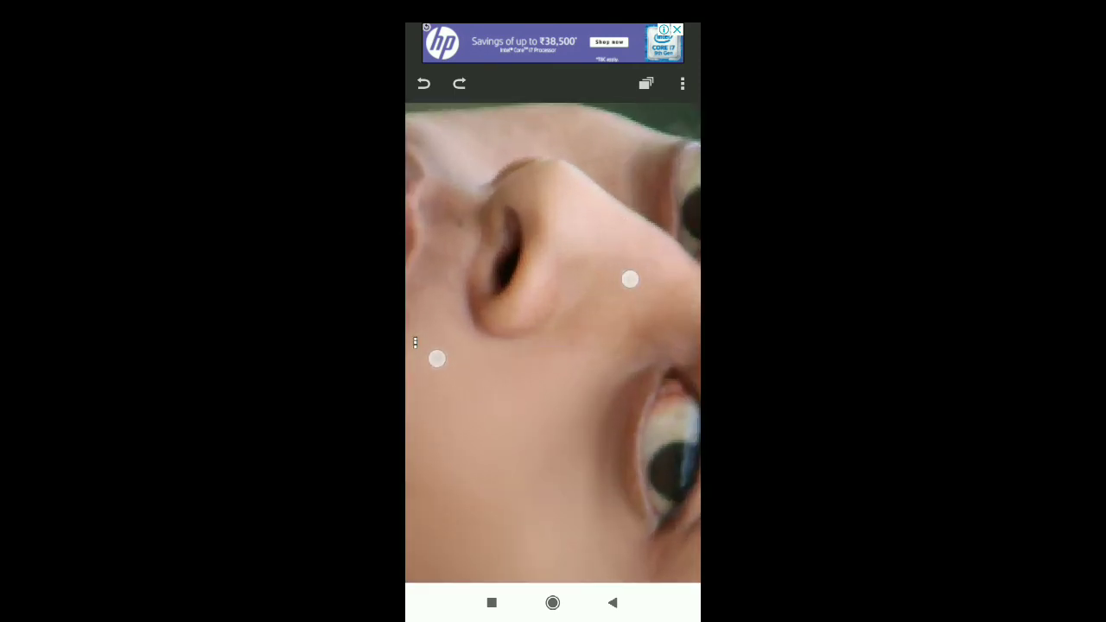
# Increase the smudge brush radius to 21px.
pyautogui.click(415, 343)
pyautogui.click(441, 416)
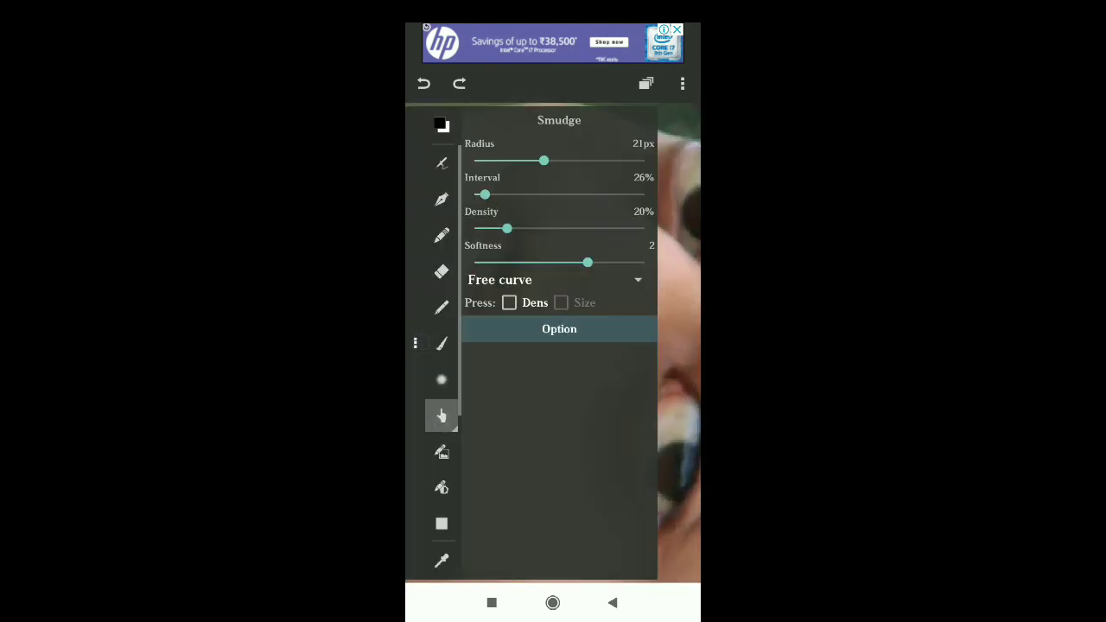
pyautogui.moveTo(509, 165); pyautogui.dragTo(520, 163)
pyautogui.click(441, 416)
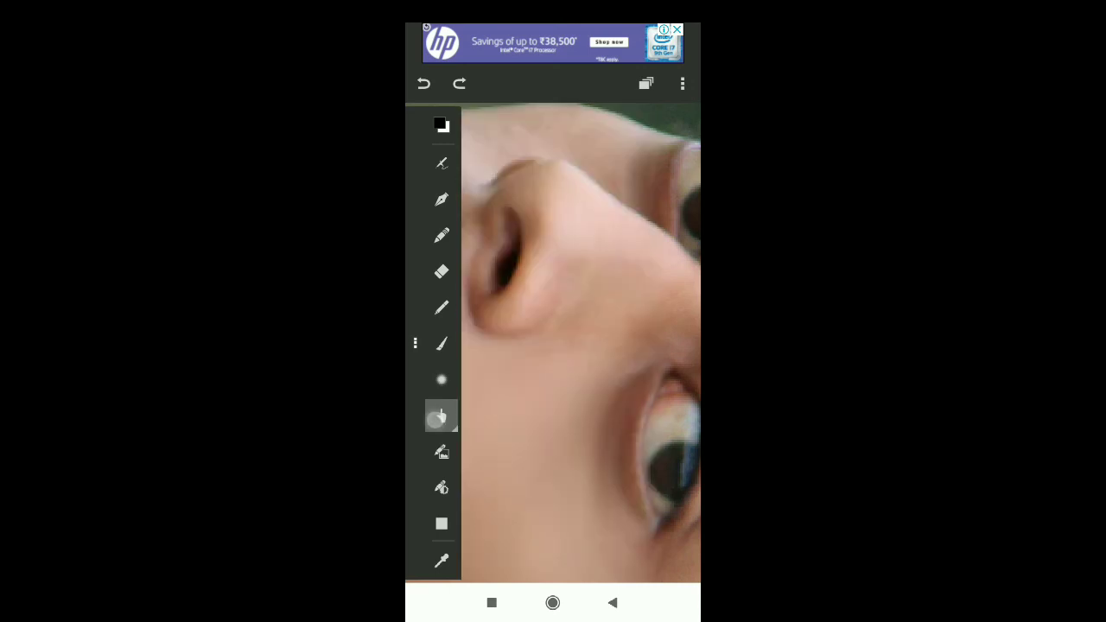
pyautogui.click(415, 343)
# Smooth the skin along the top of the nose and around the lips.
pyautogui.scroll(3, 540, 328)
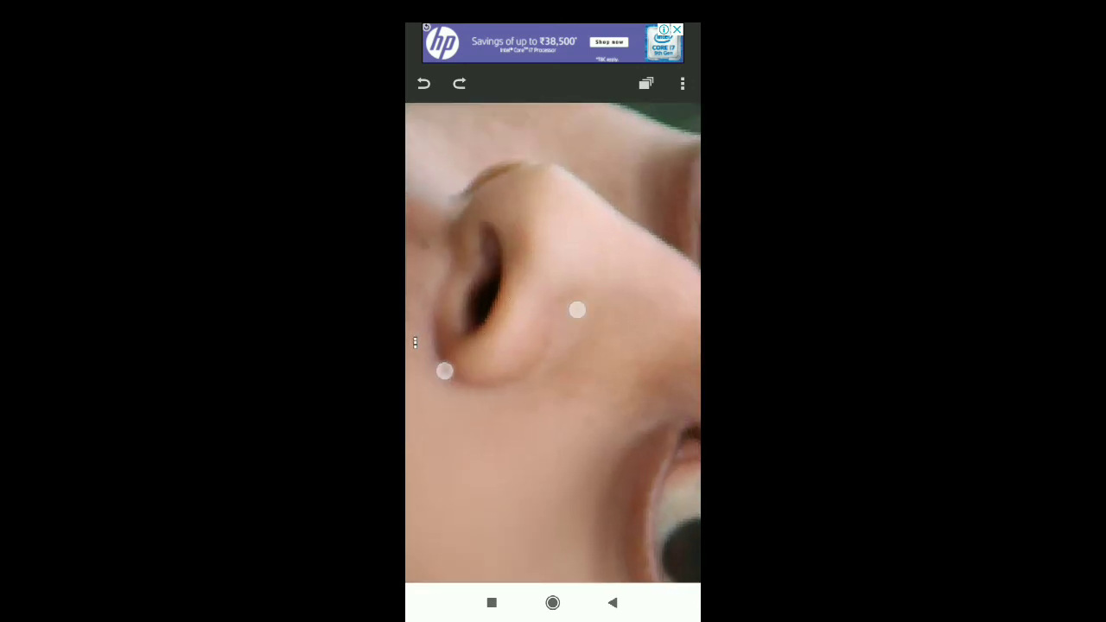
pyautogui.scroll(-2, 518, 337)
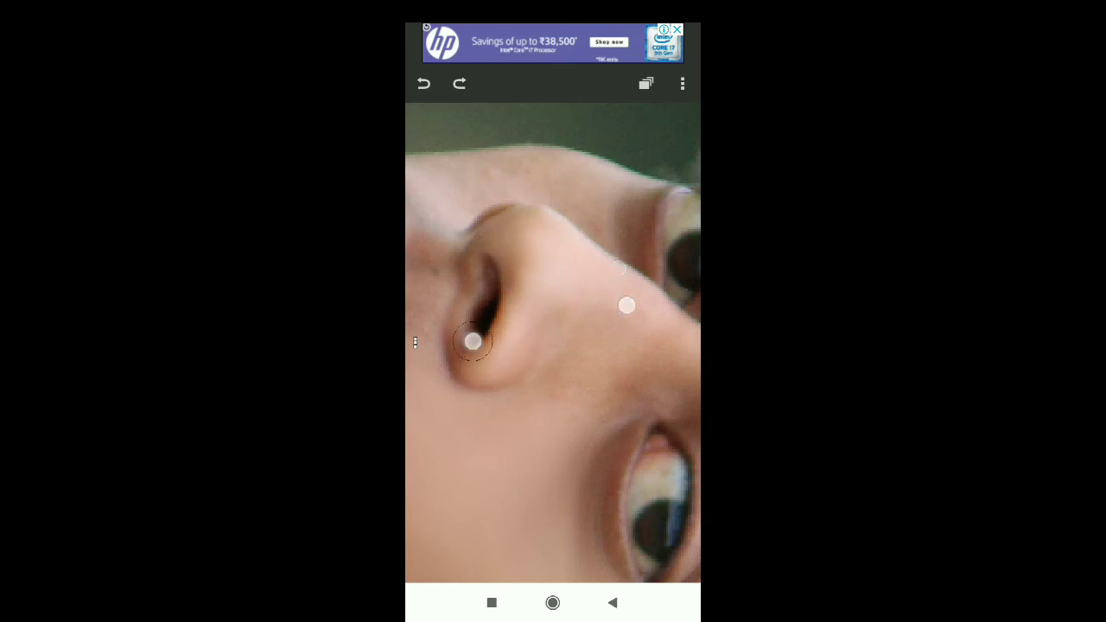
pyautogui.scroll(-1, 548, 321)
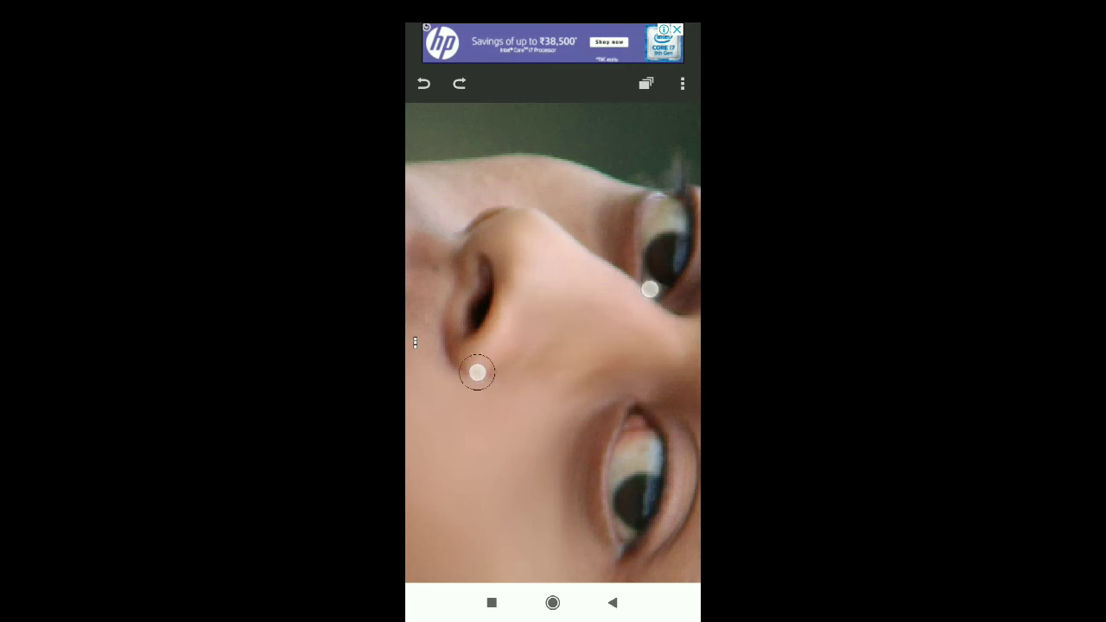
pyautogui.scroll(2, 519, 298)
pyautogui.scroll(2, 535, 285)
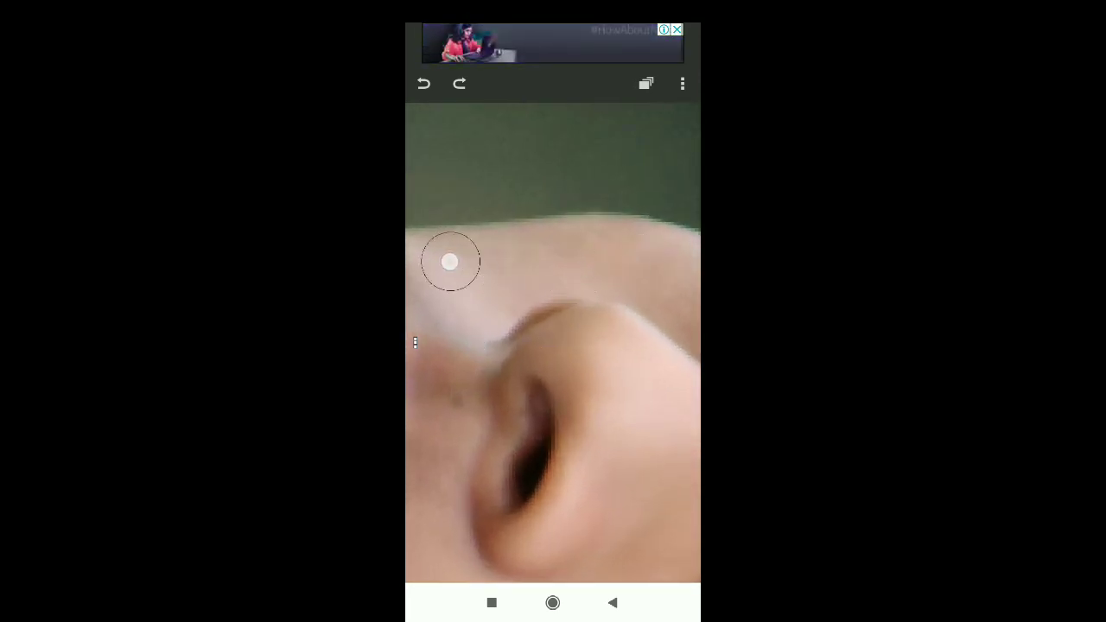
pyautogui.scroll(-1, 570, 287)
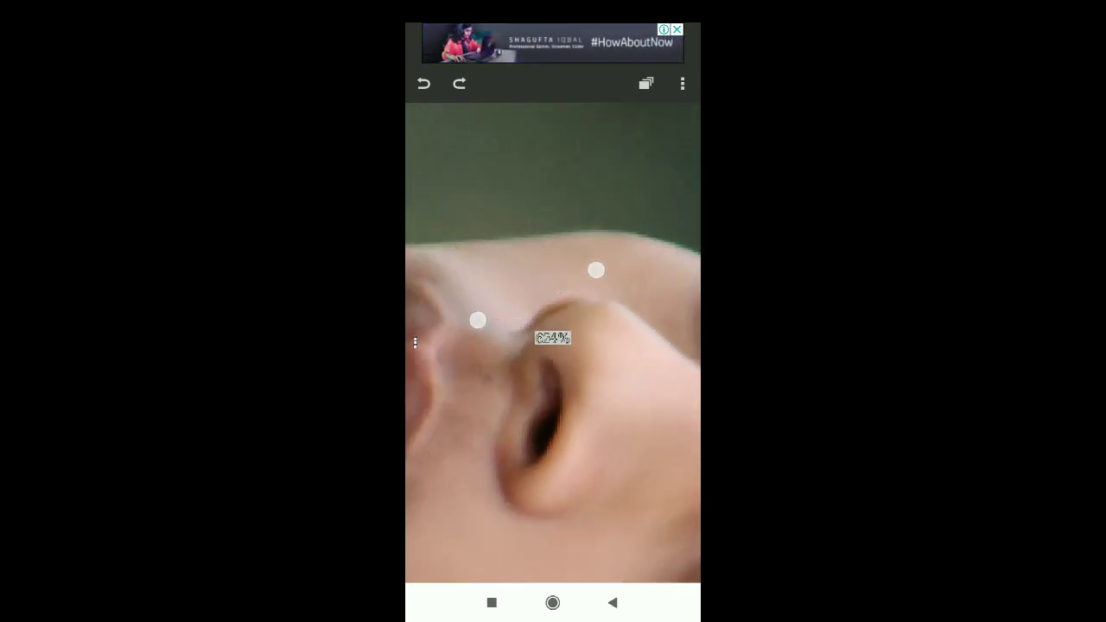
pyautogui.scroll(1, 527, 307)
pyautogui.scroll(2, 562, 329)
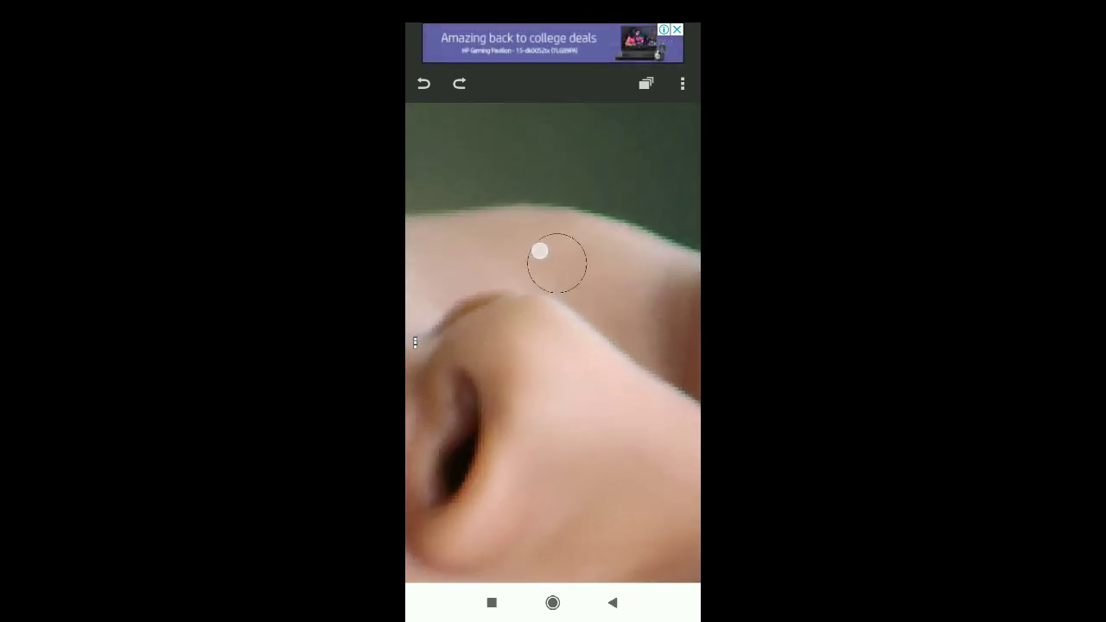
pyautogui.moveTo(539, 251); pyautogui.dragTo(666, 280)
pyautogui.scroll(-1, 605, 276)
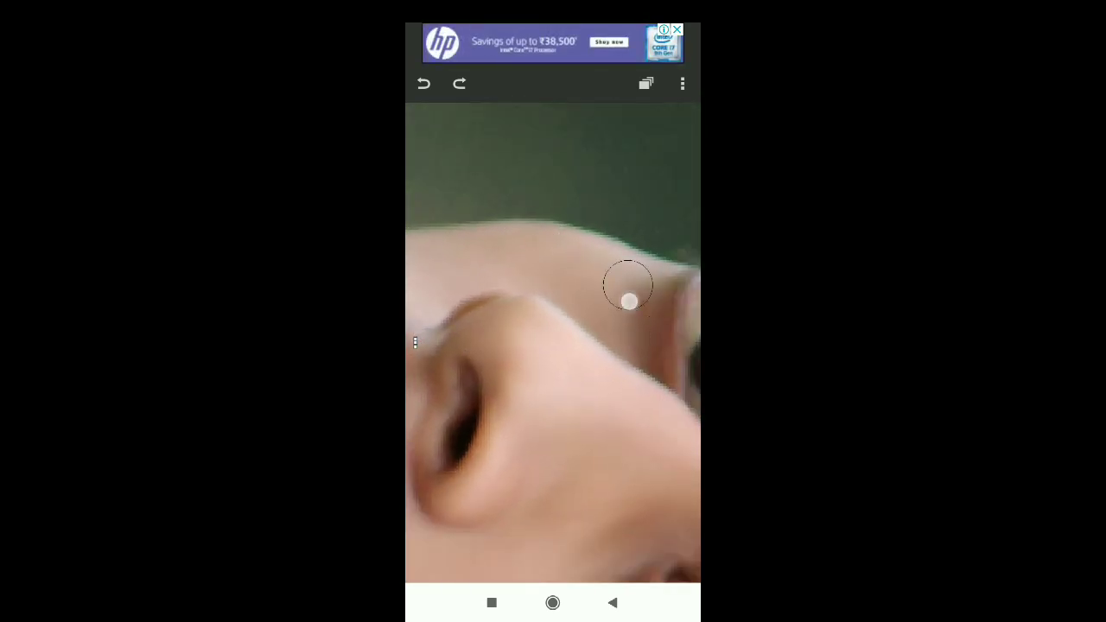
pyautogui.moveTo(467, 333); pyautogui.dragTo(499, 354)
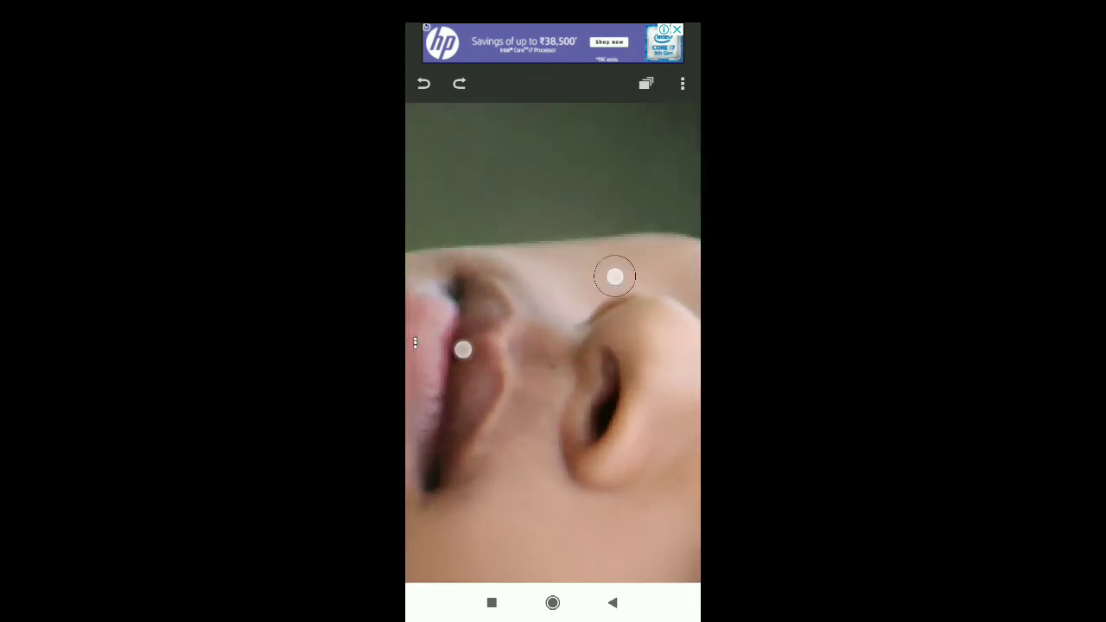
pyautogui.scroll(-1, 536, 311)
pyautogui.scroll(-1, 544, 315)
pyautogui.scroll(2, 546, 317)
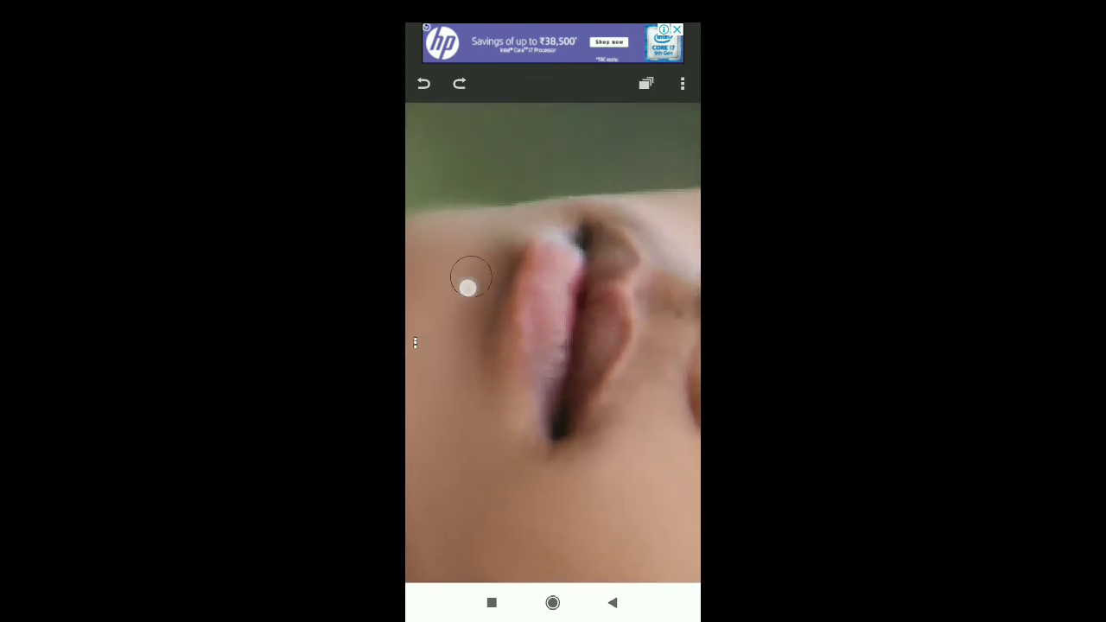
pyautogui.scroll(-2, 525, 337)
pyautogui.scroll(-2, 519, 345)
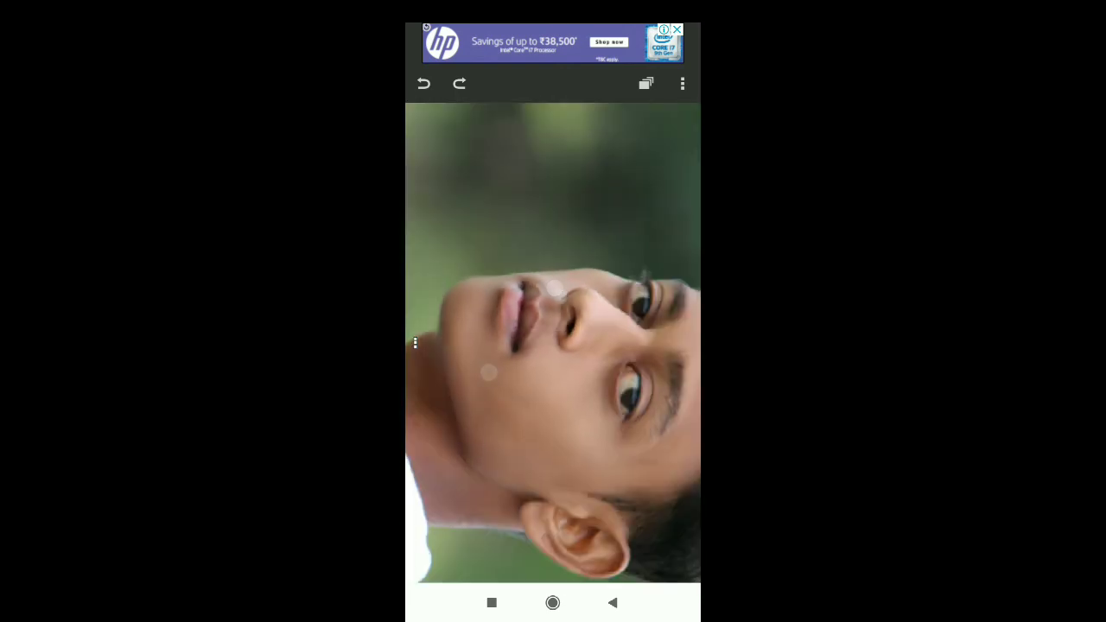
# Enlarge the smudge brush radius to 26px.
pyautogui.click(415, 340)
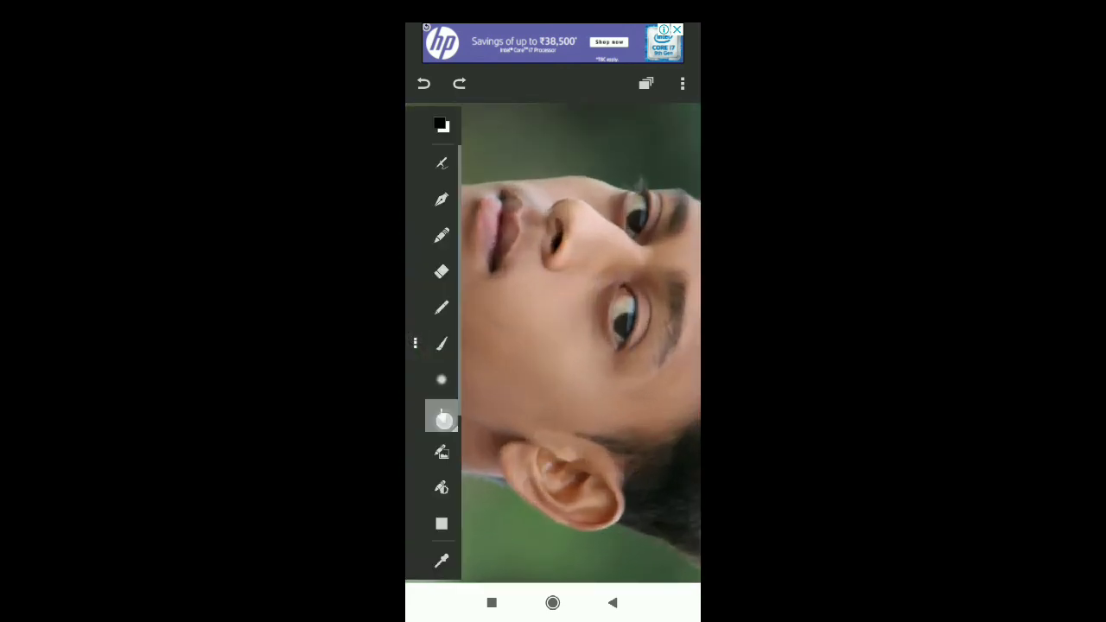
pyautogui.click(441, 419)
pyautogui.moveTo(502, 161); pyautogui.dragTo(561, 164)
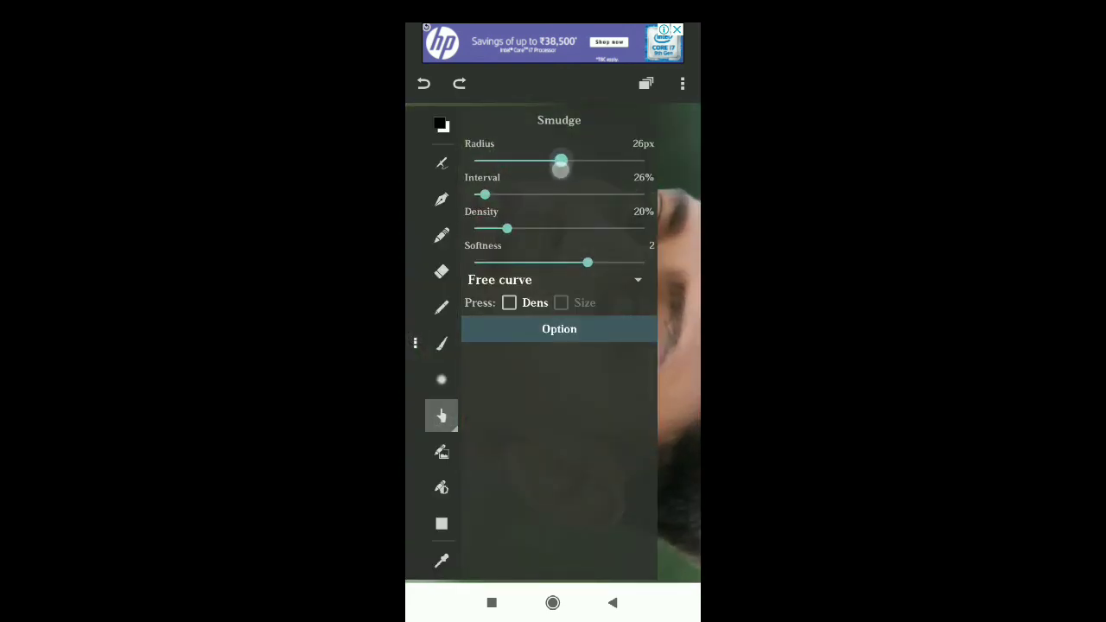
pyautogui.click(445, 402)
pyautogui.scroll(-1, 567, 432)
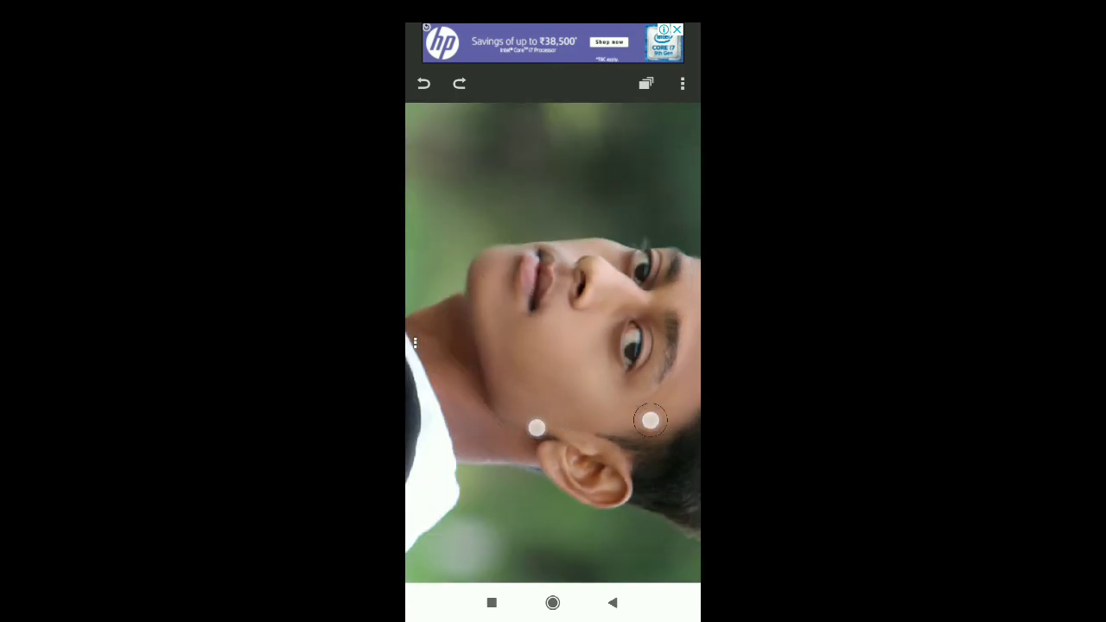
pyautogui.scroll(-2, 570, 415)
pyautogui.scroll(-1, 583, 389)
pyautogui.scroll(-1, 574, 406)
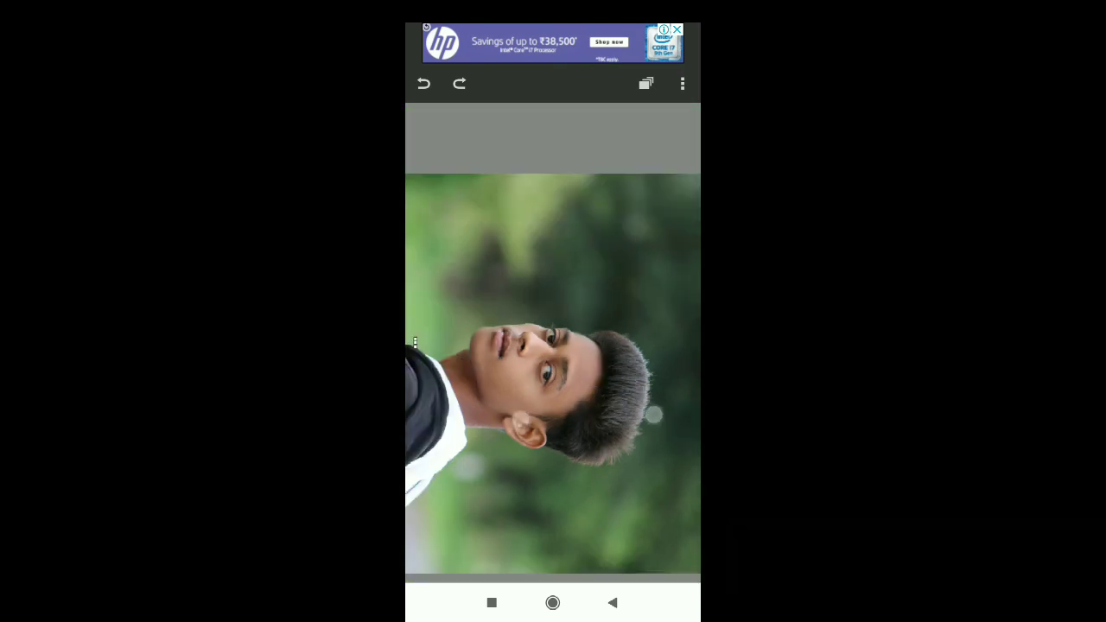
pyautogui.scroll(-1, 566, 423)
pyautogui.scroll(-1, 555, 456)
pyautogui.scroll(1, 588, 419)
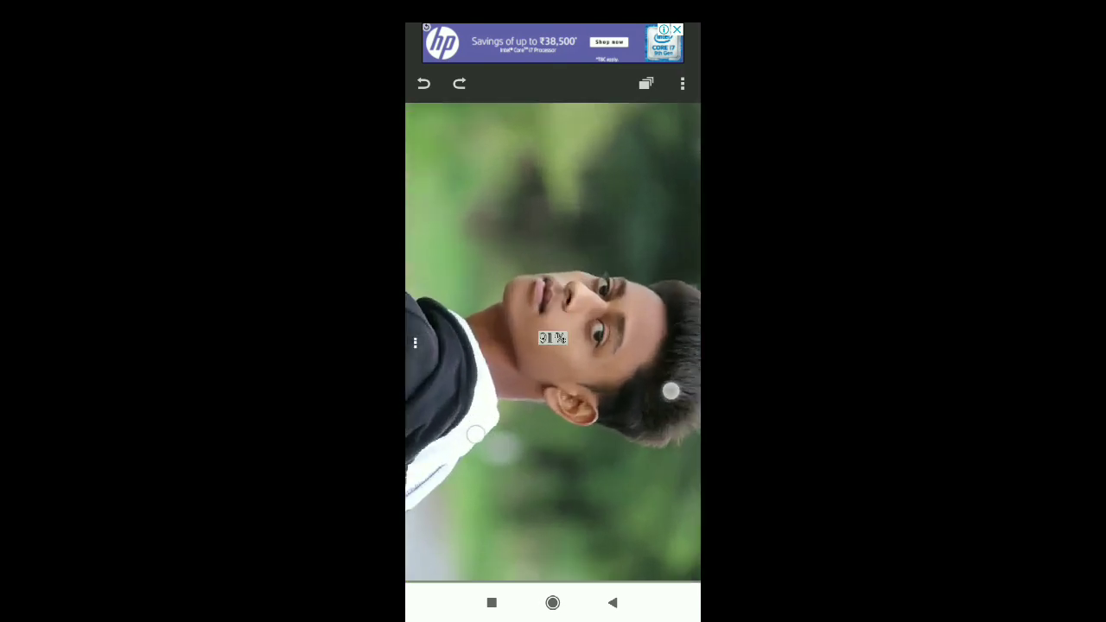
pyautogui.scroll(1, 605, 406)
pyautogui.scroll(2, 588, 422)
pyautogui.scroll(2, 589, 423)
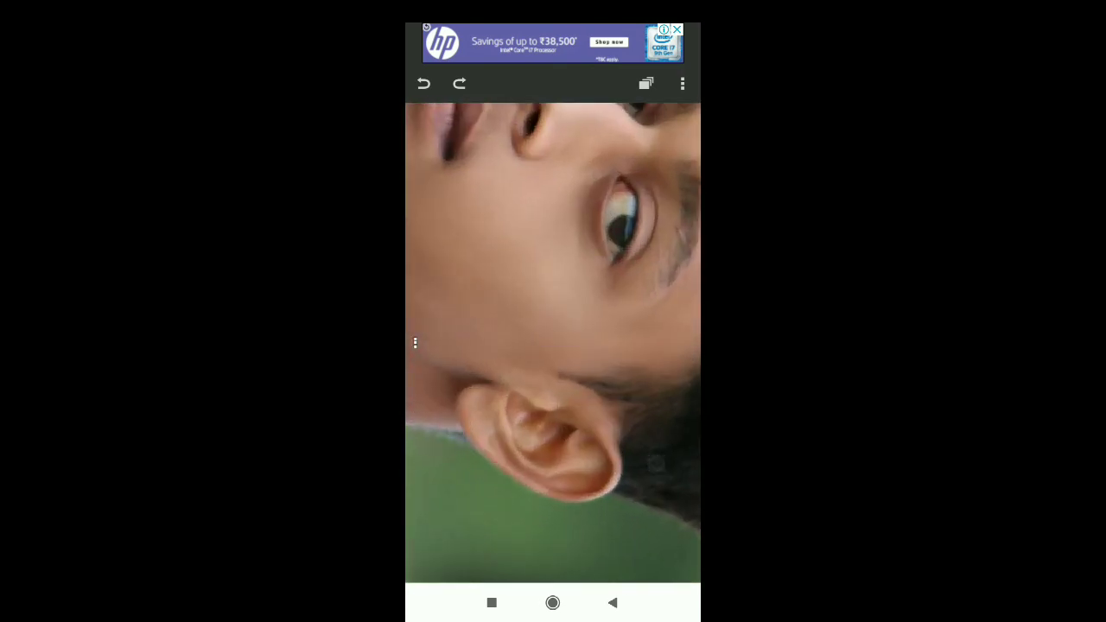